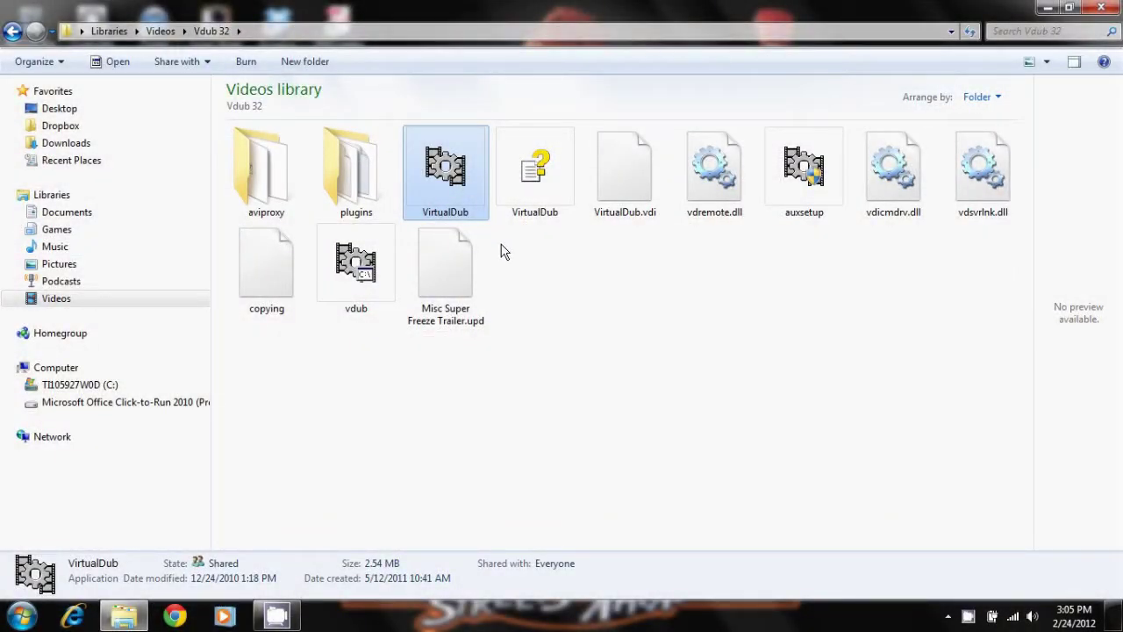
Step: Launch VirtualDub.exe from the Vdub 32 folder, close Explorer, and maximize VirtualDub
{"action": "double_click", "coordinate": [458, 186]}
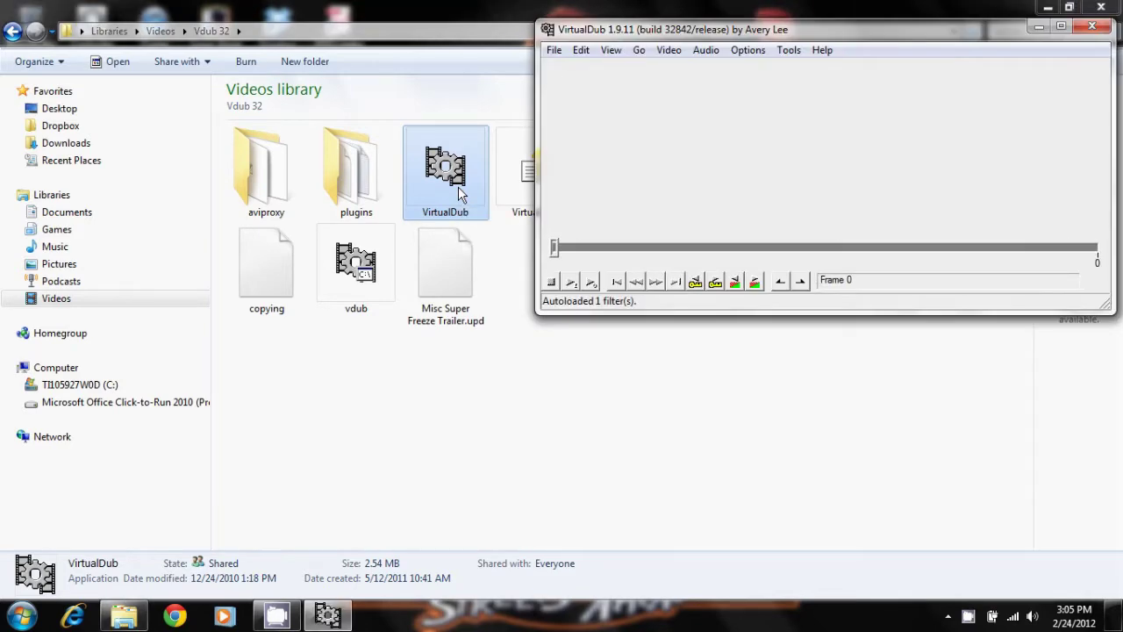
{"action": "left_click", "coordinate": [1092, 9]}
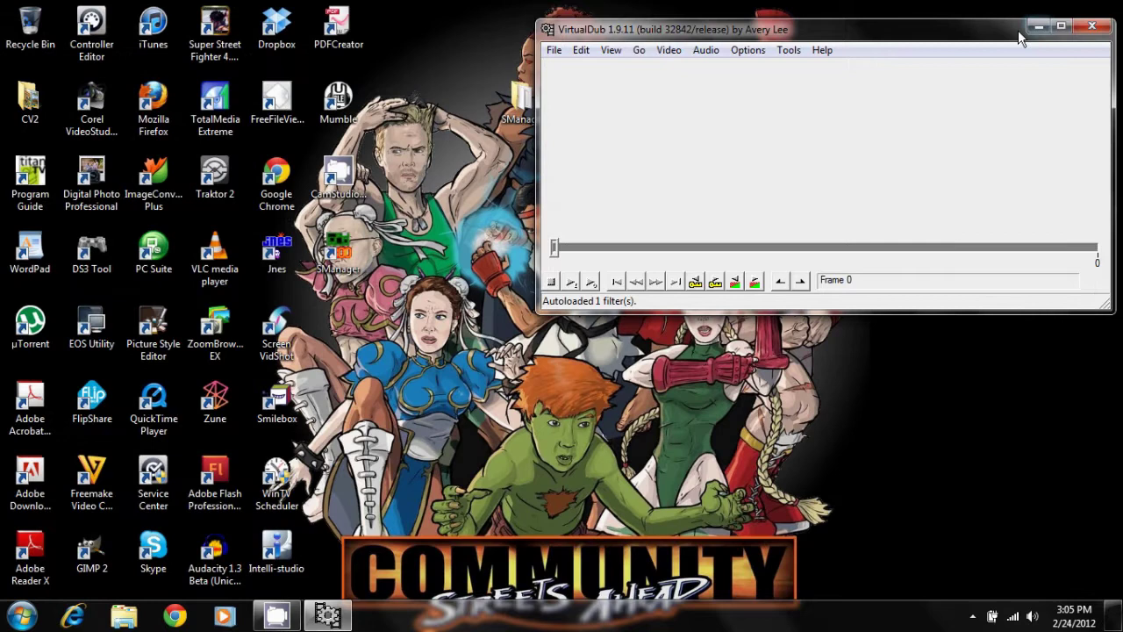
{"action": "left_click_drag", "start_coordinate": [1020, 33], "coordinate": [1004, 7]}
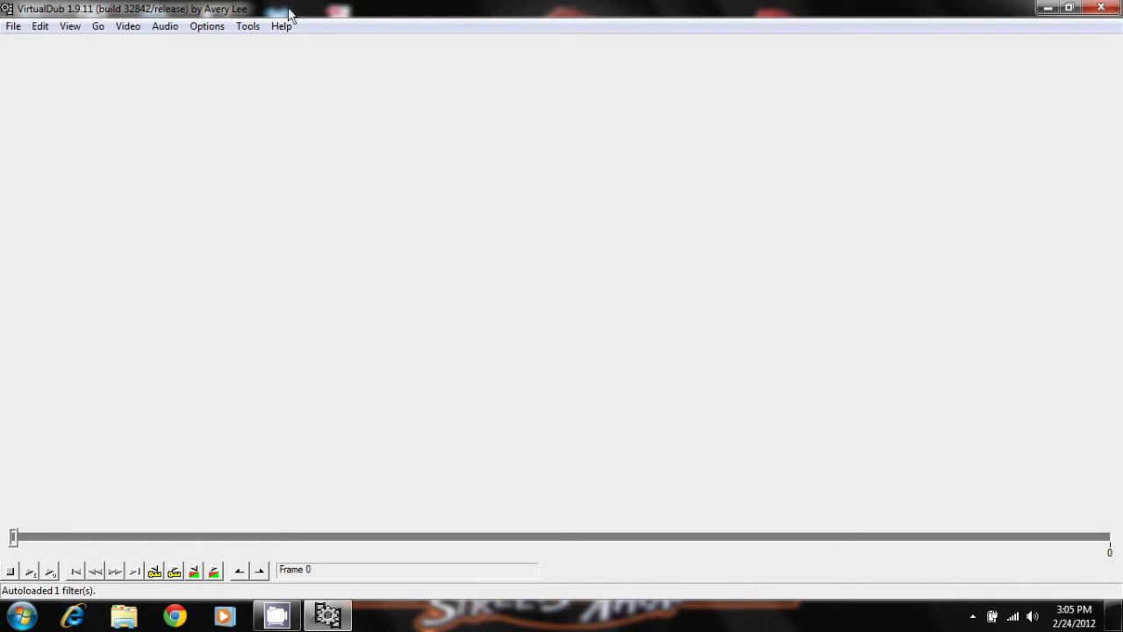
Step: Choose Capture AVI from the File menu to enter capture mode
{"action": "left_click", "coordinate": [14, 26]}
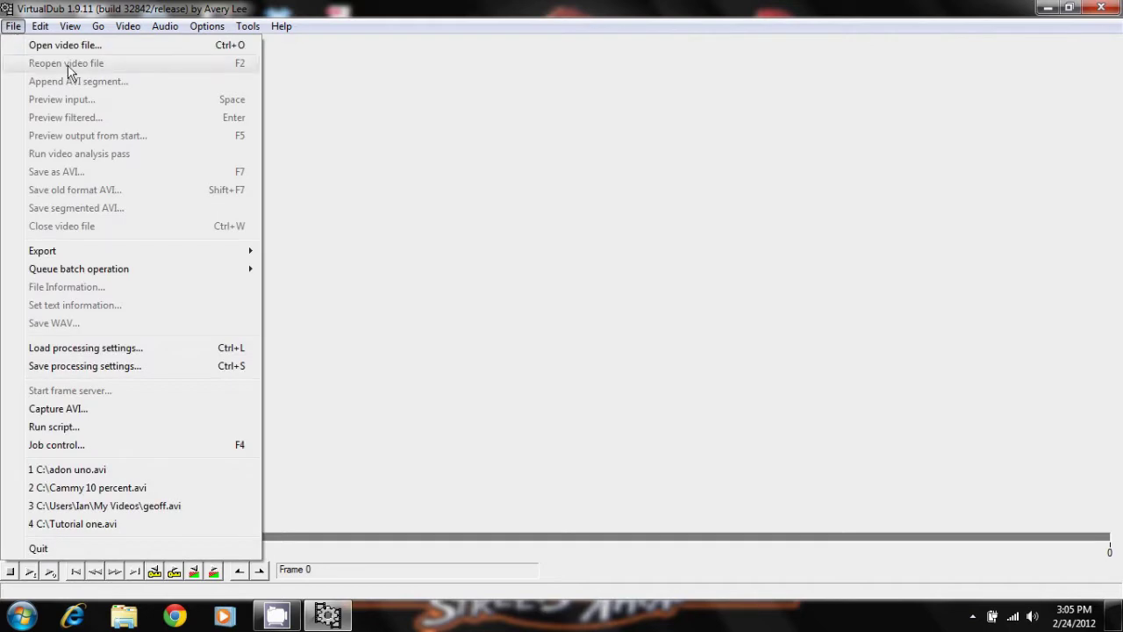
{"action": "left_click", "coordinate": [344, 142]}
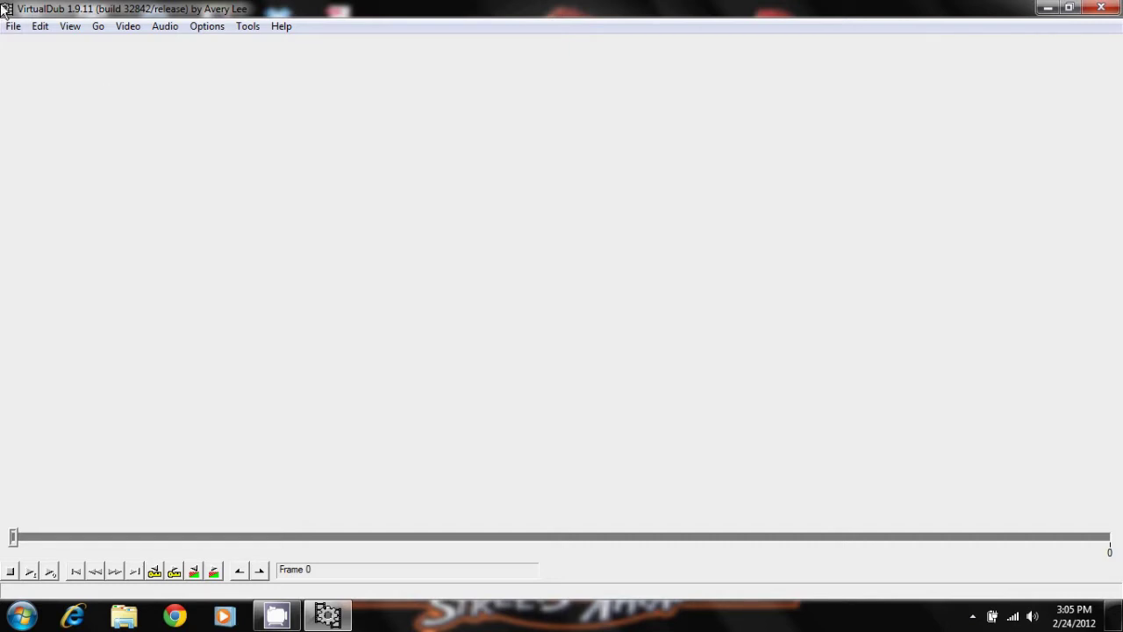
{"action": "left_click", "coordinate": [16, 29]}
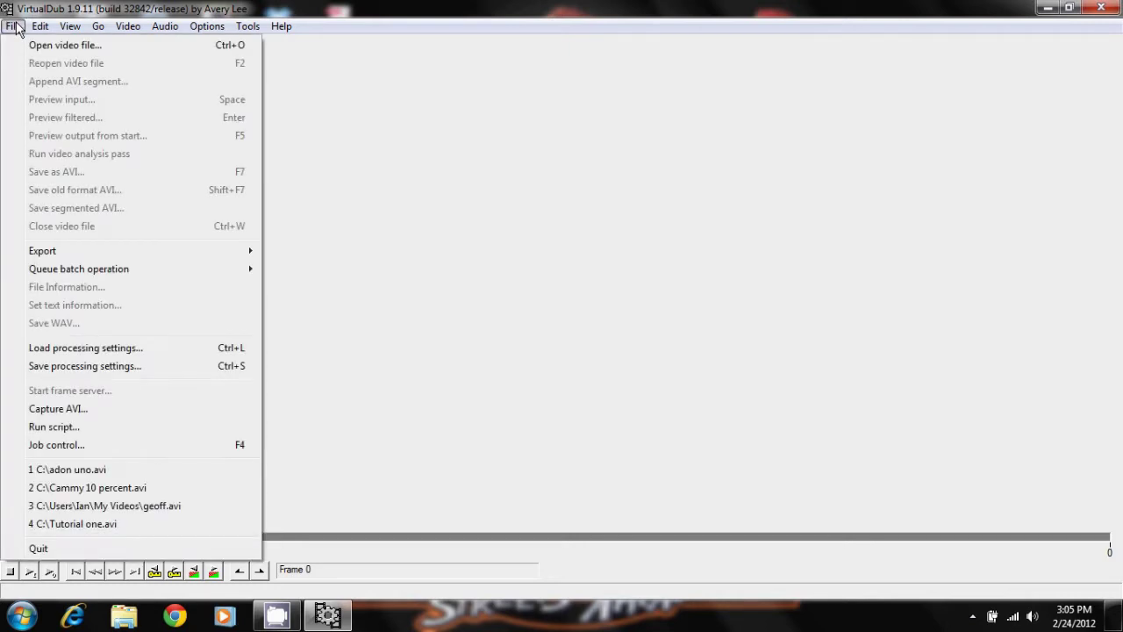
{"action": "left_click", "coordinate": [74, 413]}
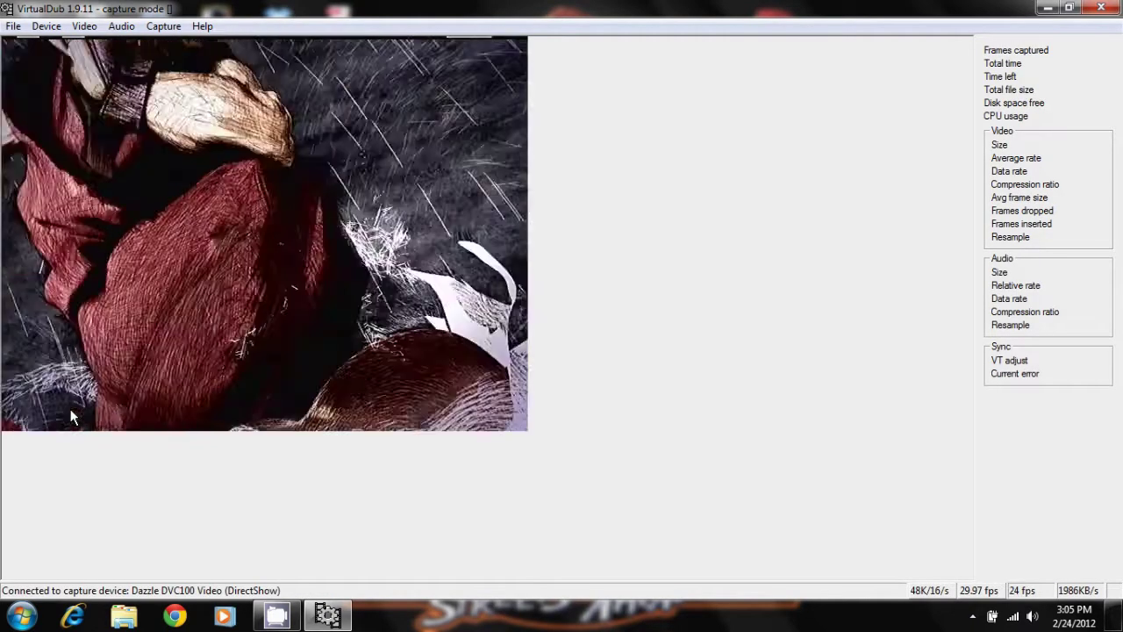
Step: Select 2 Dazzle DVC100 (DirectShow) as the capture device
{"action": "left_click", "coordinate": [42, 28]}
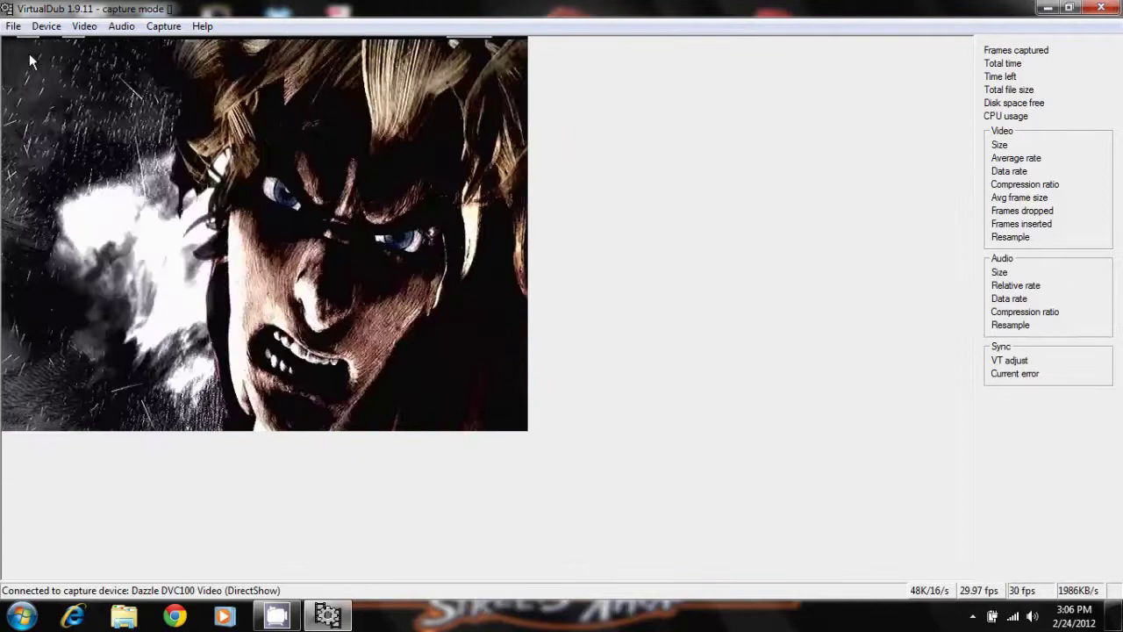
Step: Set the capture cropping Y1 offset to 2 for 640x478 video
{"action": "left_click", "coordinate": [14, 26]}
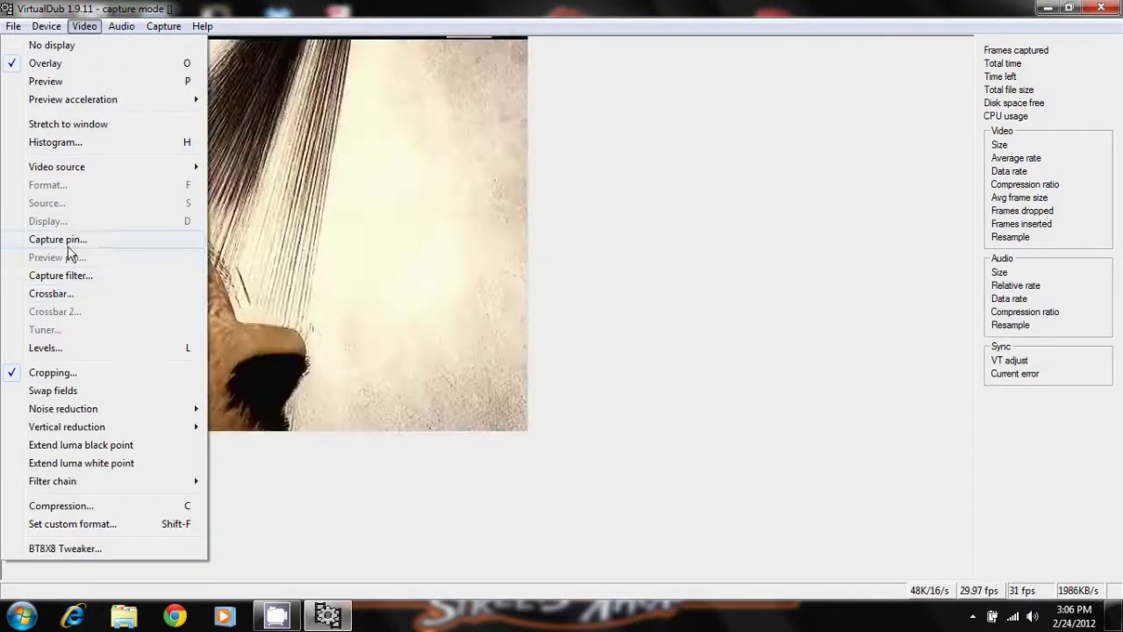
{"action": "left_click", "coordinate": [54, 373]}
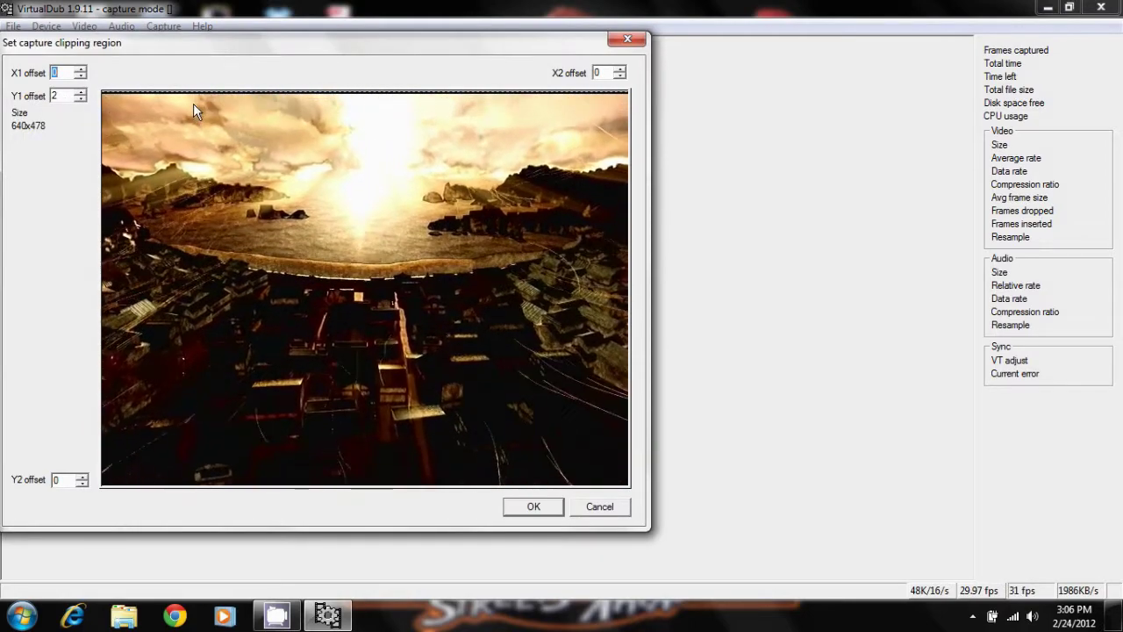
{"action": "left_click", "coordinate": [81, 93]}
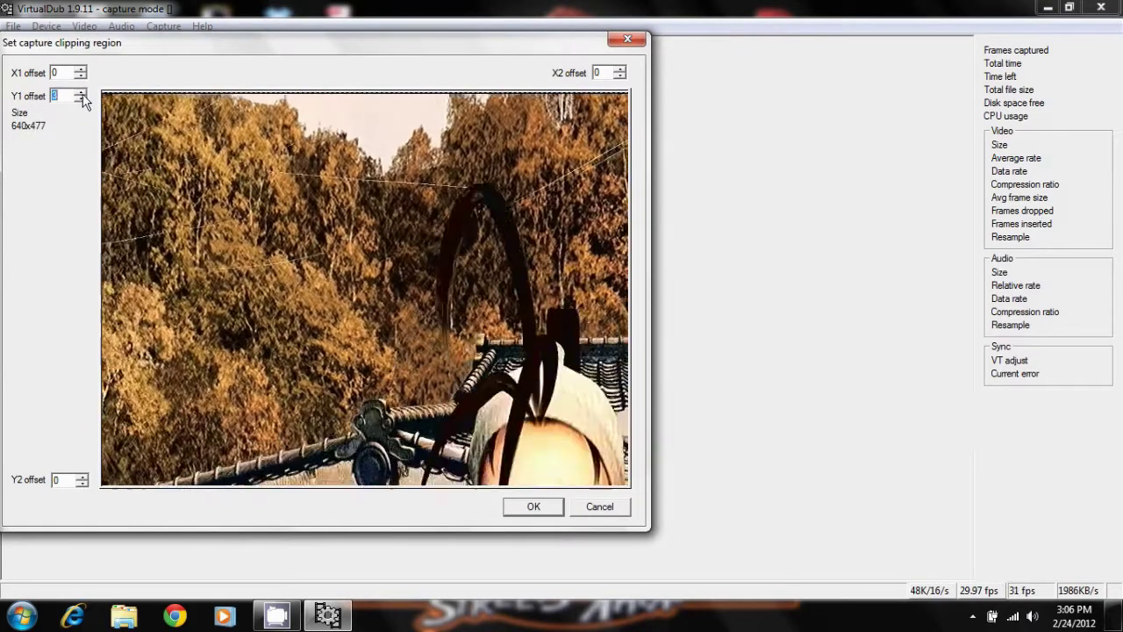
{"action": "left_click", "coordinate": [80, 99]}
{"action": "left_click", "coordinate": [80, 99]}
{"action": "left_click", "coordinate": [81, 99]}
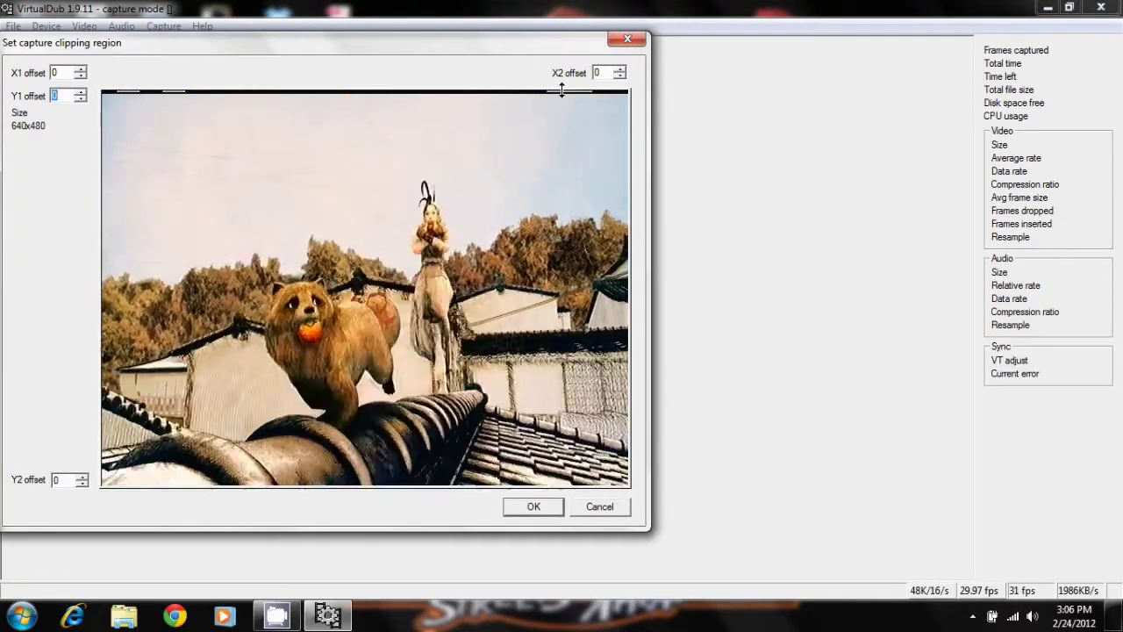
{"action": "left_click", "coordinate": [80, 98]}
{"action": "left_click", "coordinate": [80, 98]}
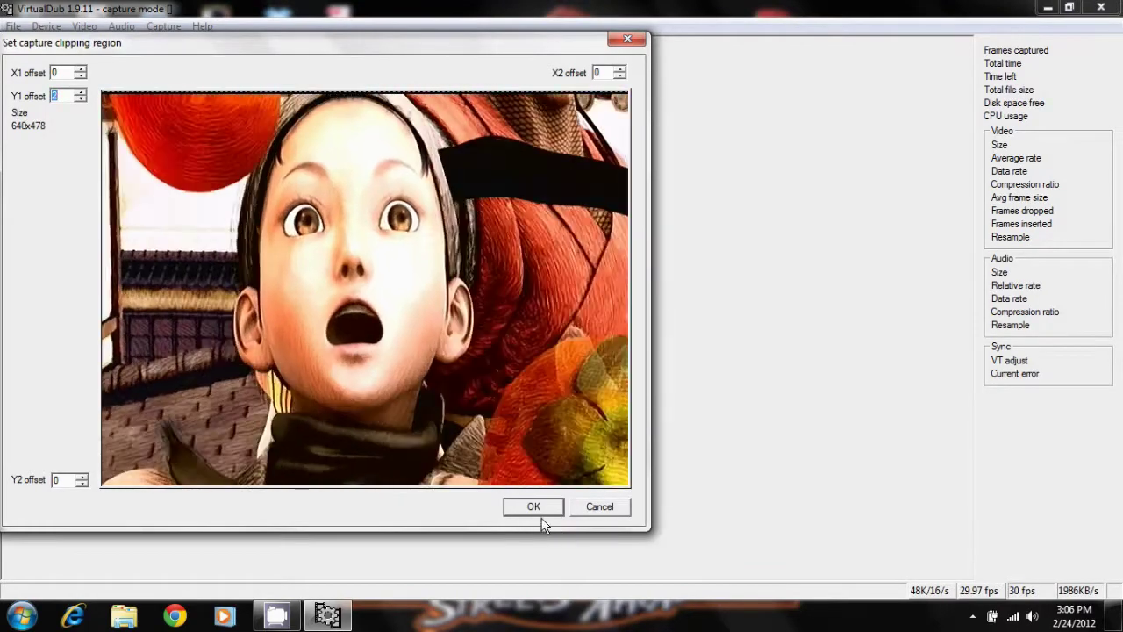
{"action": "left_click", "coordinate": [539, 520]}
{"action": "left_click", "coordinate": [536, 509]}
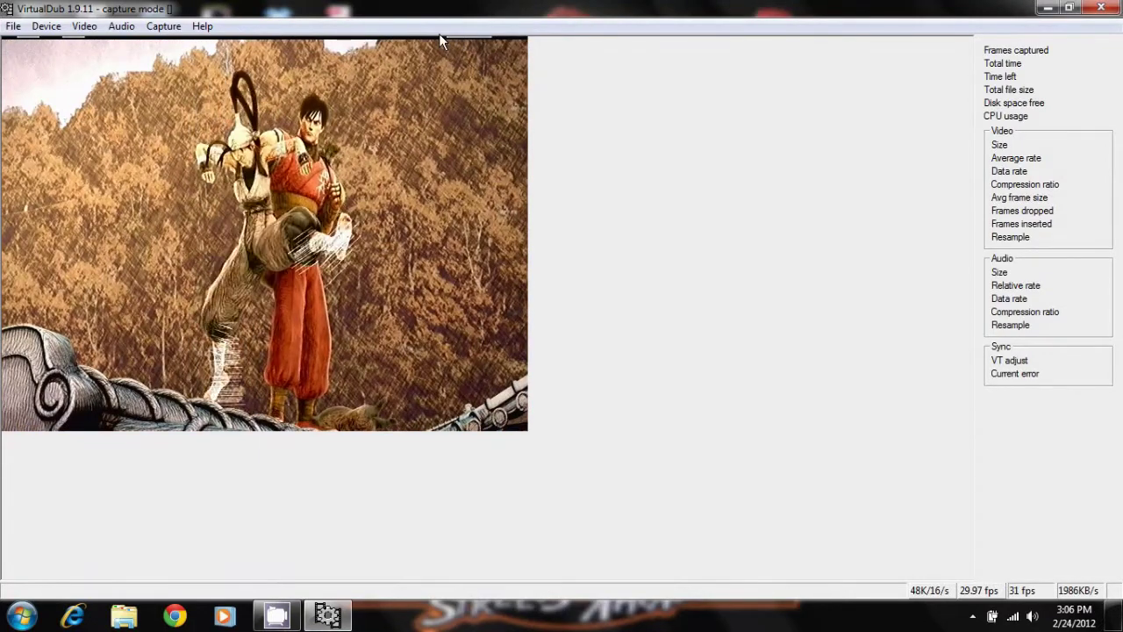
Step: Set the capture file to a new file named asdf.avi on drive C
{"action": "left_click", "coordinate": [13, 26]}
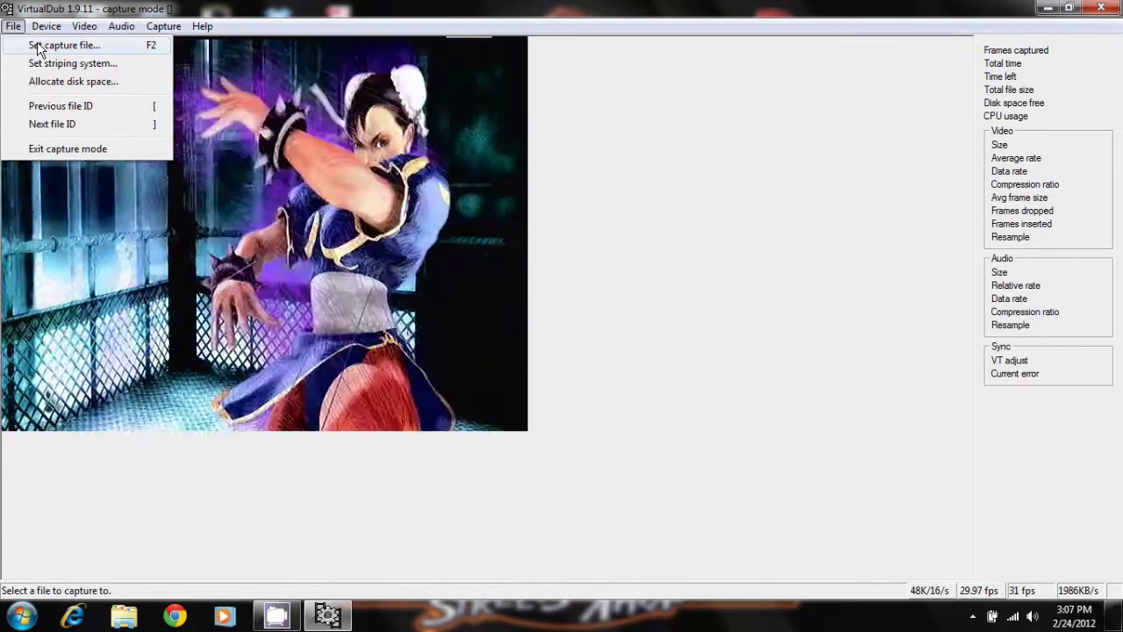
{"action": "left_click", "coordinate": [37, 47]}
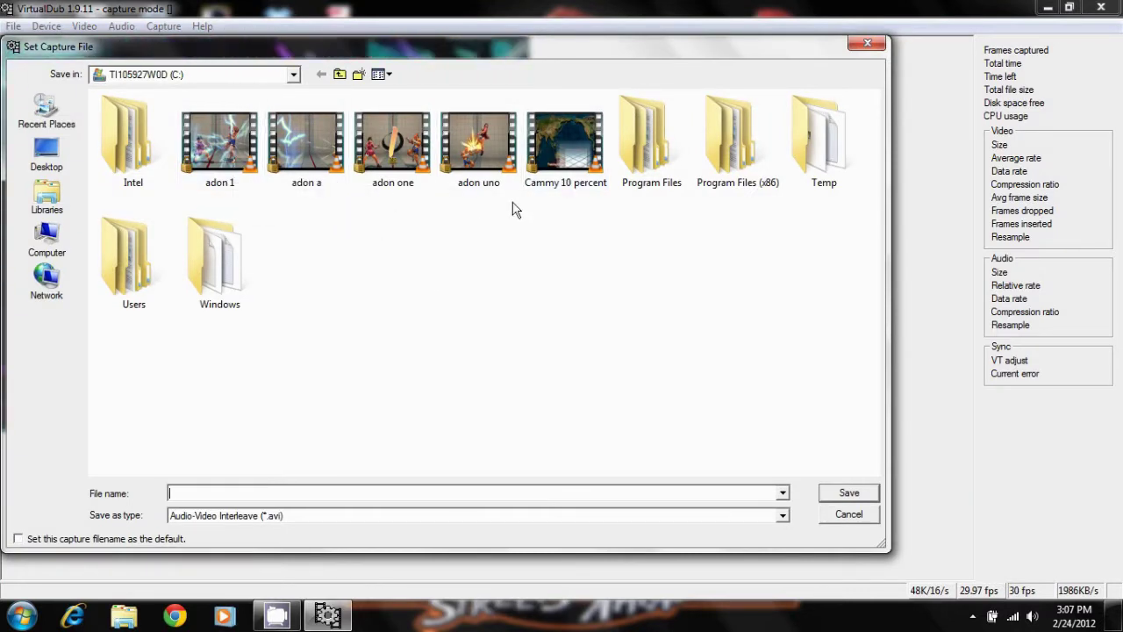
{"action": "left_click", "coordinate": [393, 494]}
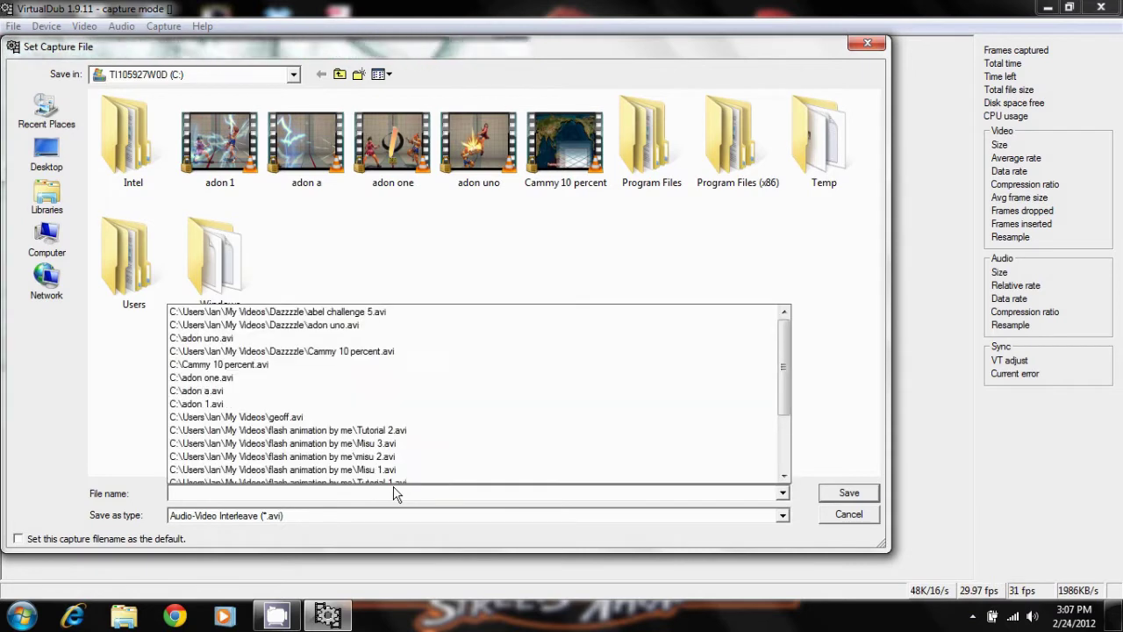
{"action": "left_click", "coordinate": [392, 493]}
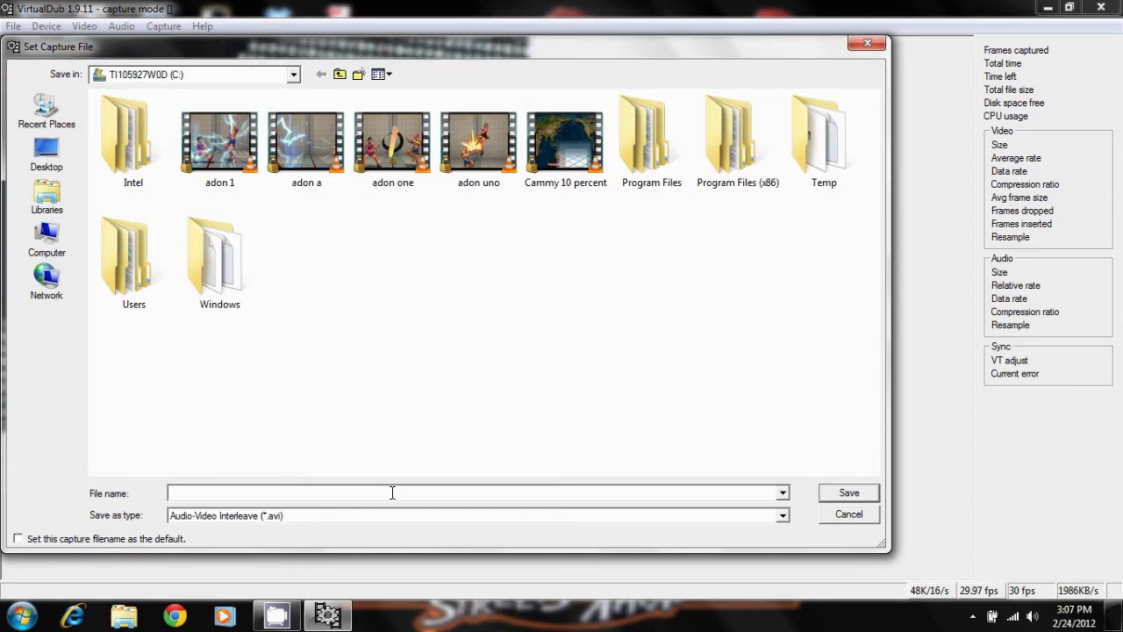
{"action": "type", "text": "sa"}
{"action": "key", "text": "BackSpace"}
{"action": "key", "text": "BackSpace"}
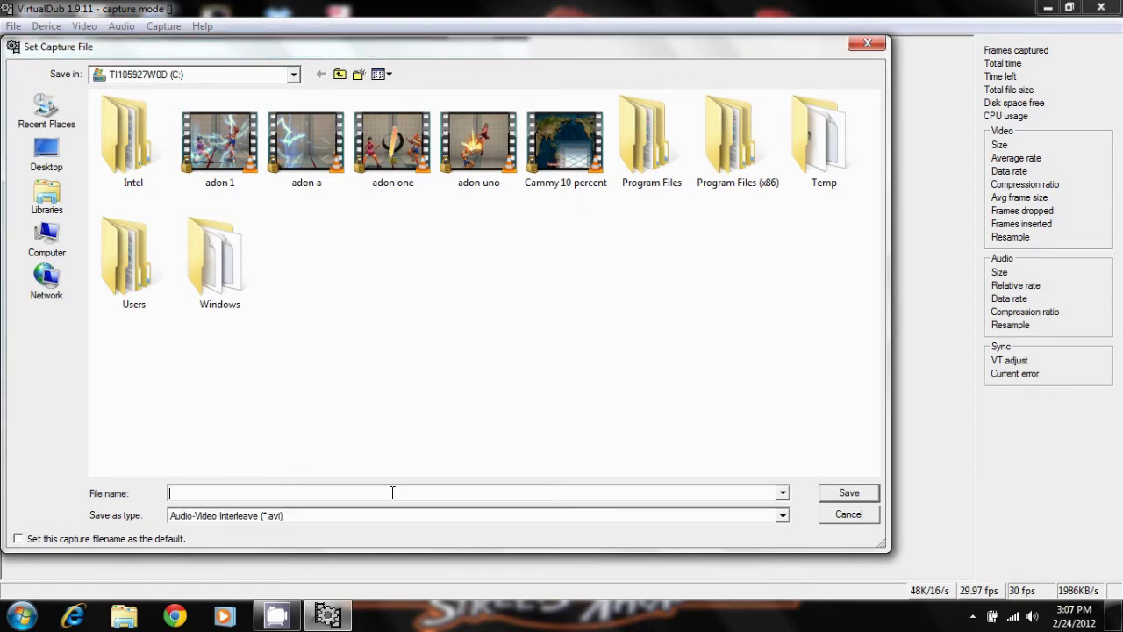
{"action": "type", "text": "asdf"}
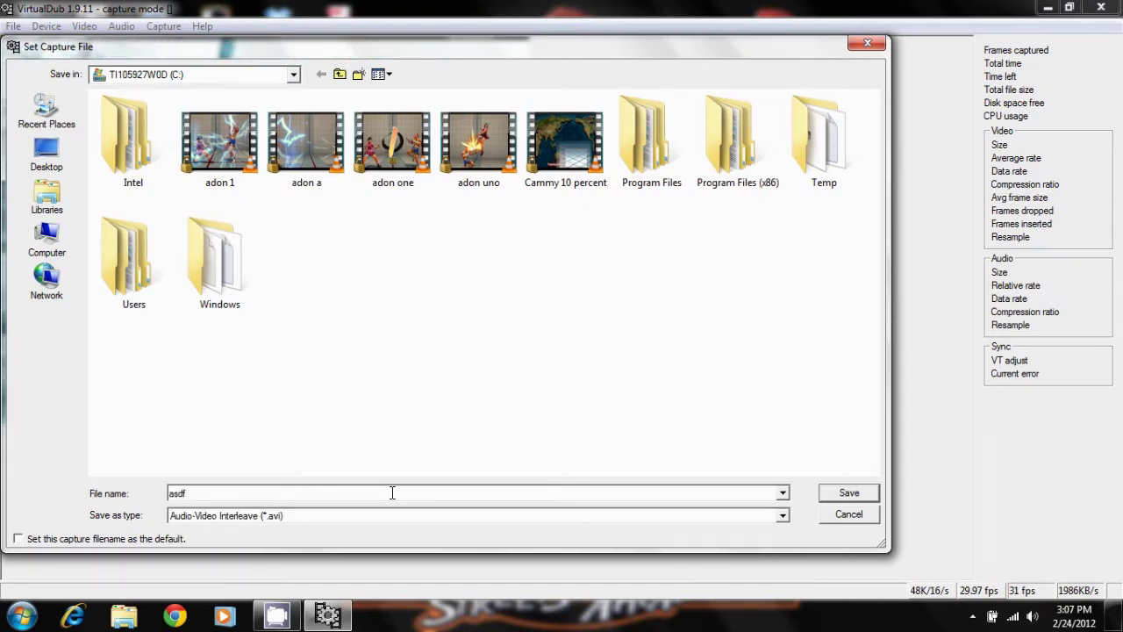
{"action": "key", "text": "Return"}
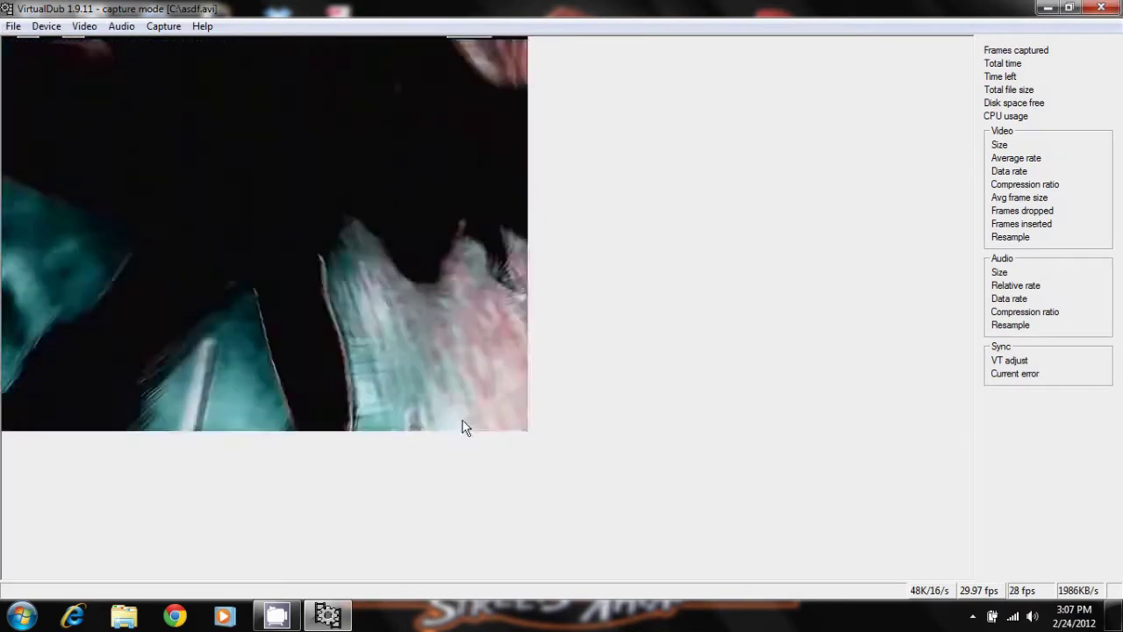
Step: Reopen the capture file dialog to verify asdf.avi, then cancel without changes
{"action": "left_click", "coordinate": [13, 26]}
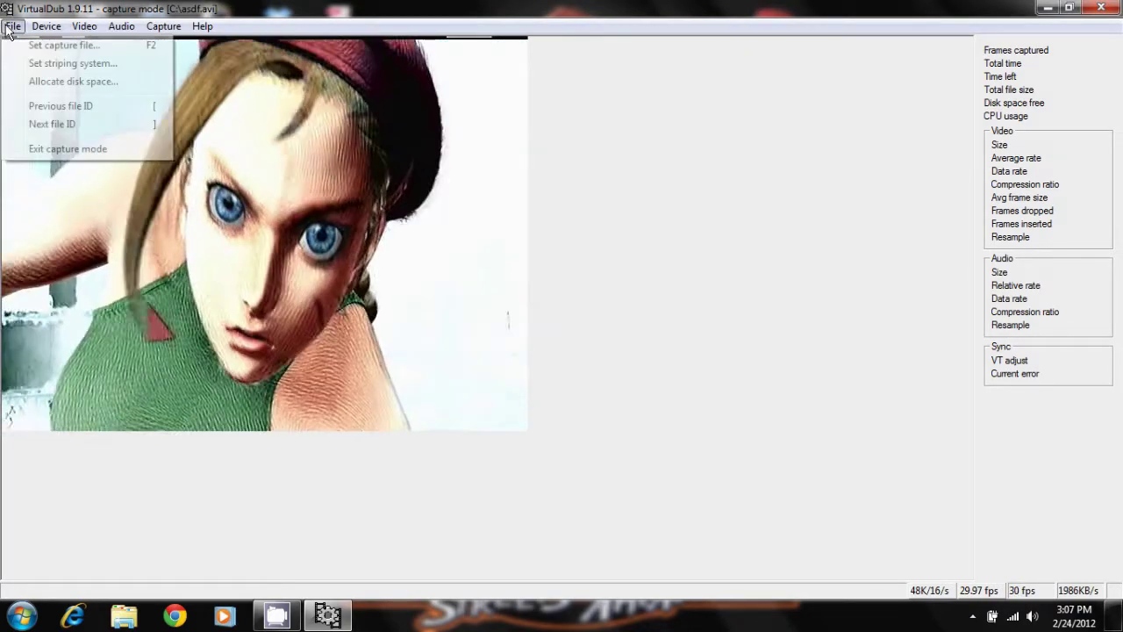
{"action": "left_click", "coordinate": [61, 50]}
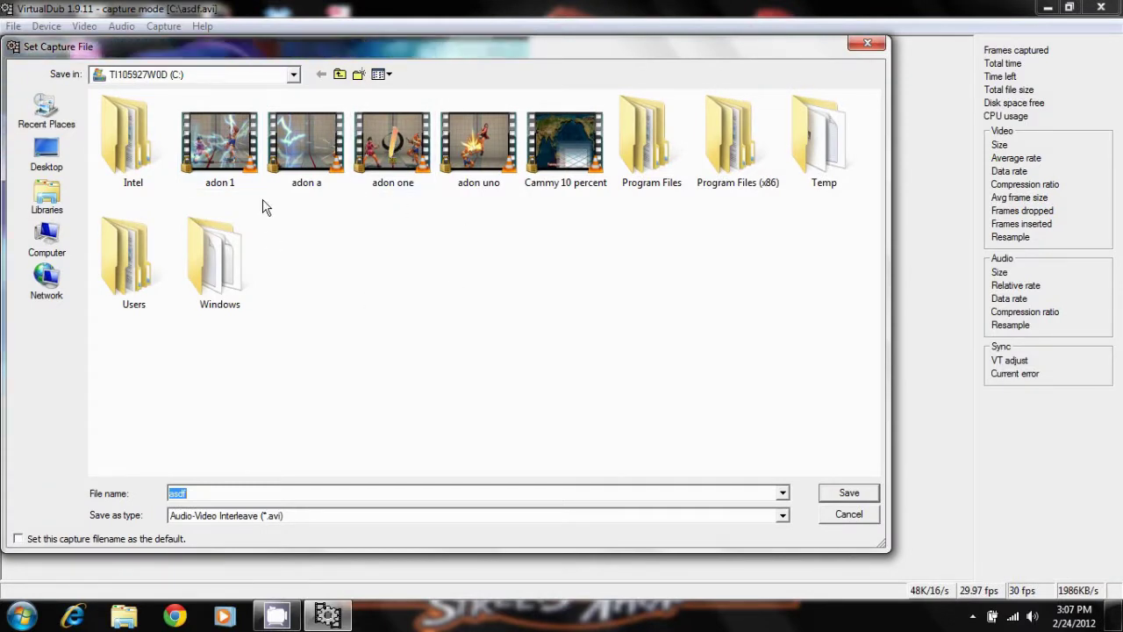
{"action": "left_click", "coordinate": [848, 516]}
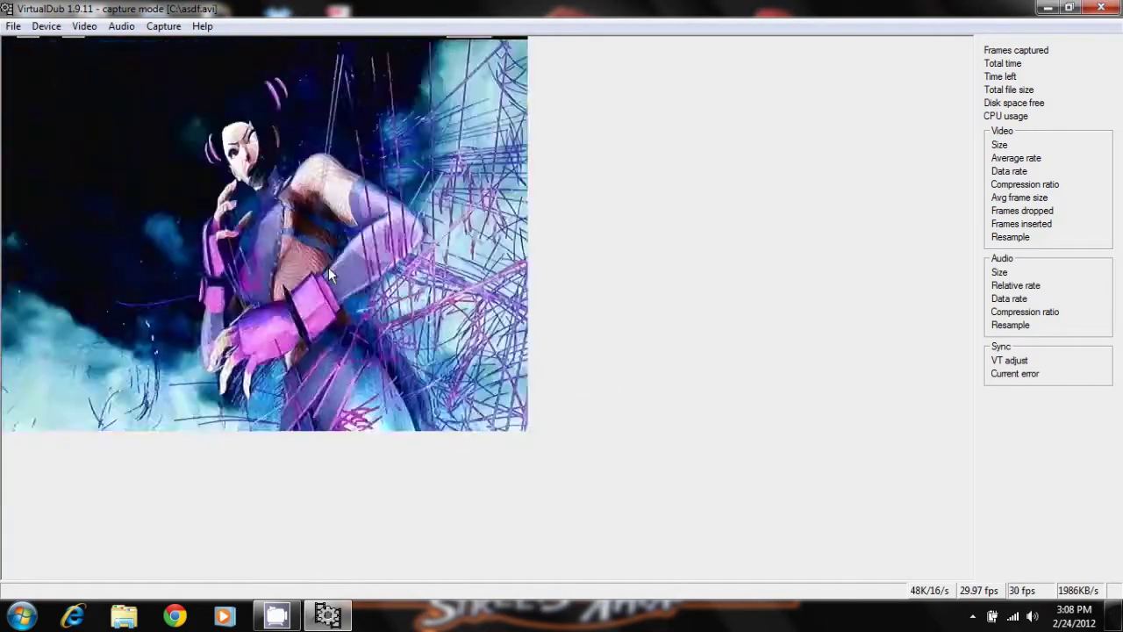
Step: Glance at capture Settings, then review and confirm the start/stop capture hotkeys in Preferences
{"action": "left_click", "coordinate": [83, 27]}
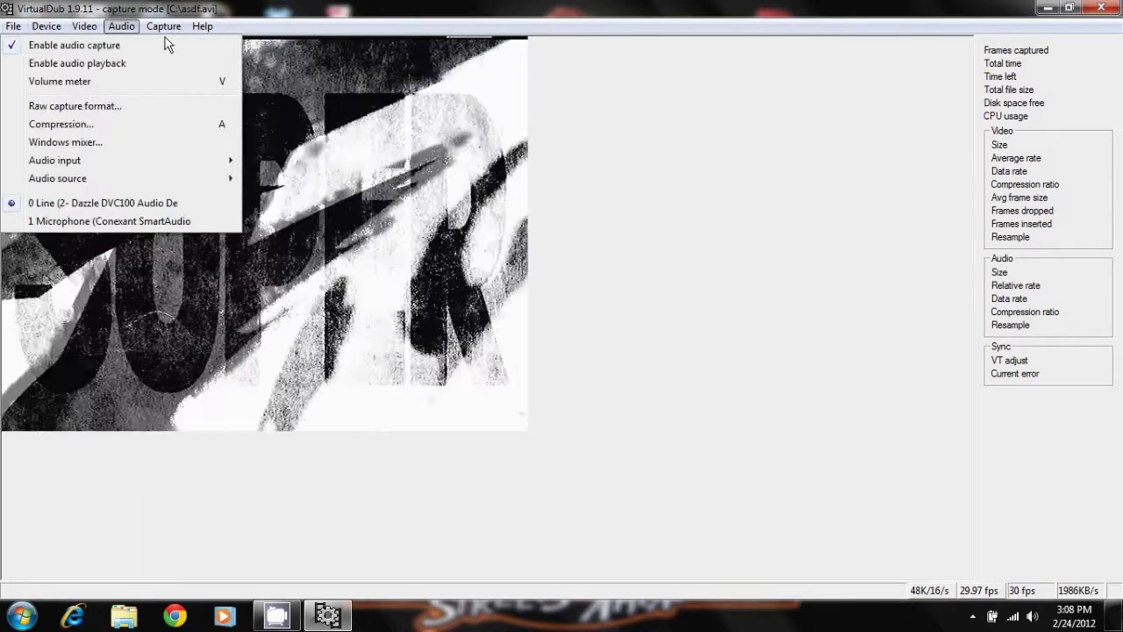
{"action": "mouse_move", "coordinate": [164, 26]}
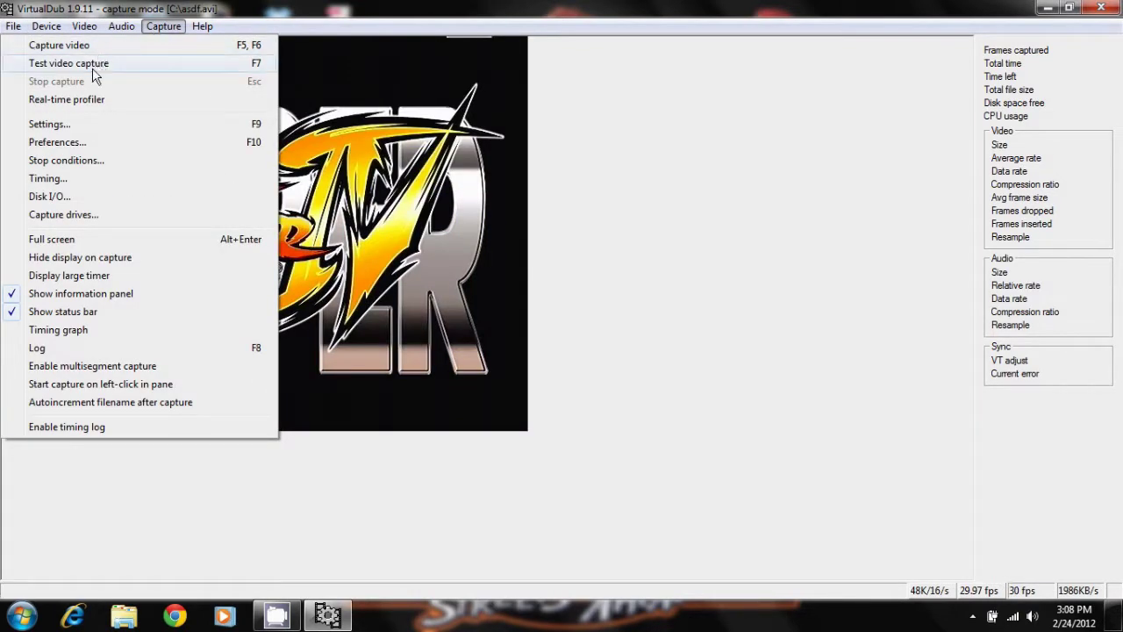
{"action": "left_click", "coordinate": [70, 130]}
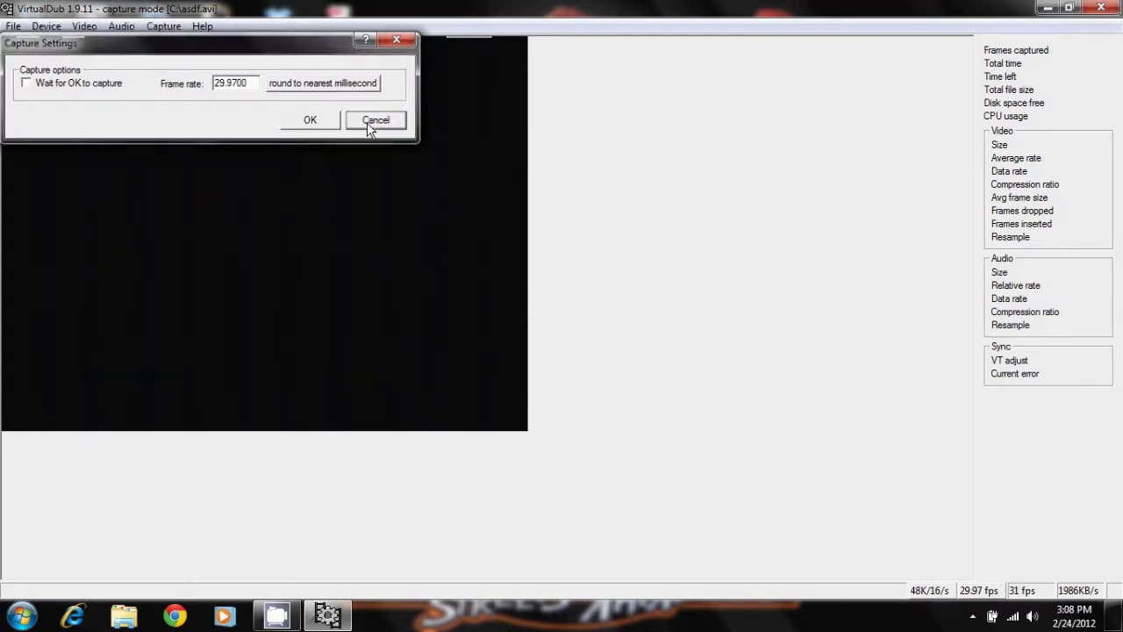
{"action": "left_click", "coordinate": [377, 120]}
{"action": "left_click", "coordinate": [161, 25]}
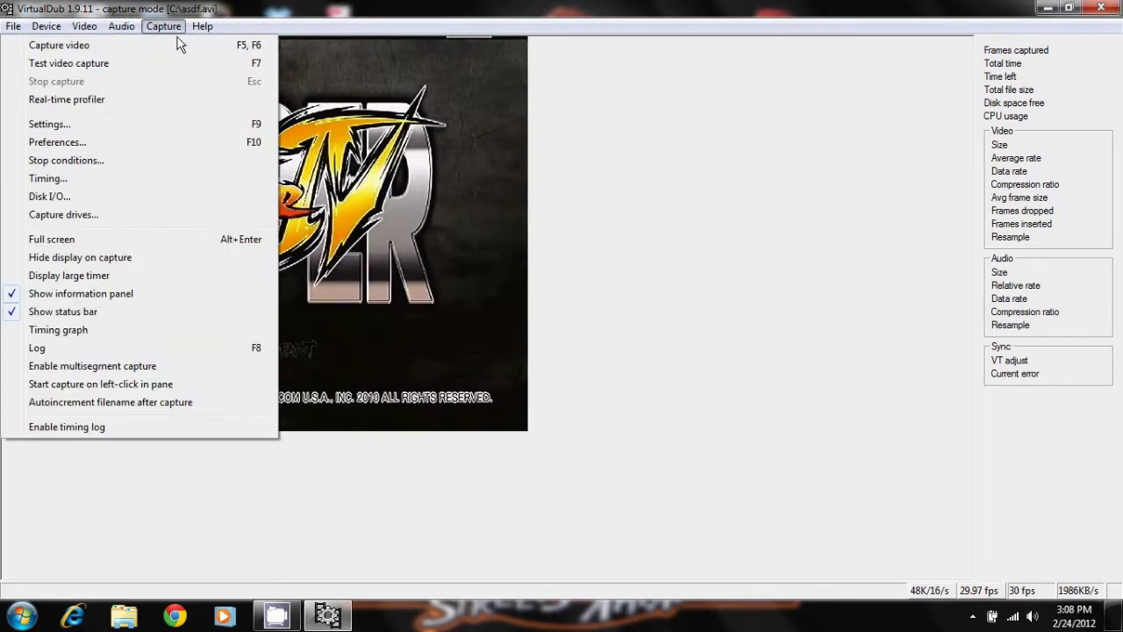
{"action": "left_click", "coordinate": [104, 143]}
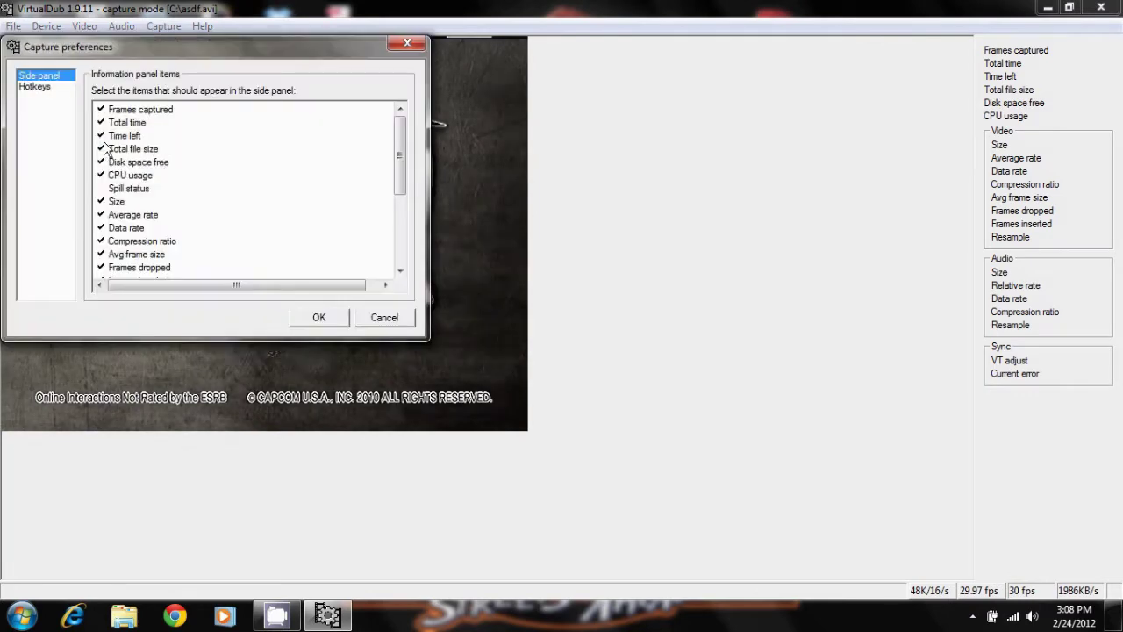
{"action": "left_click", "coordinate": [40, 87]}
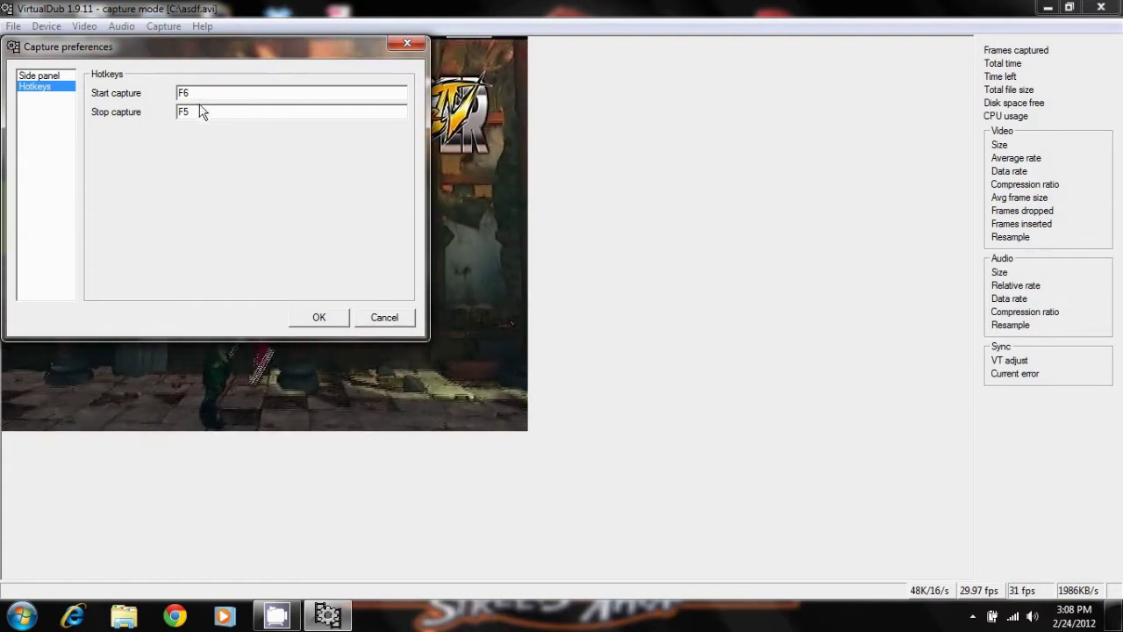
{"action": "left_click", "coordinate": [327, 324]}
Step: Verify the capture frame rate is 29.97 fps and close Settings unchanged
{"action": "left_click", "coordinate": [129, 30]}
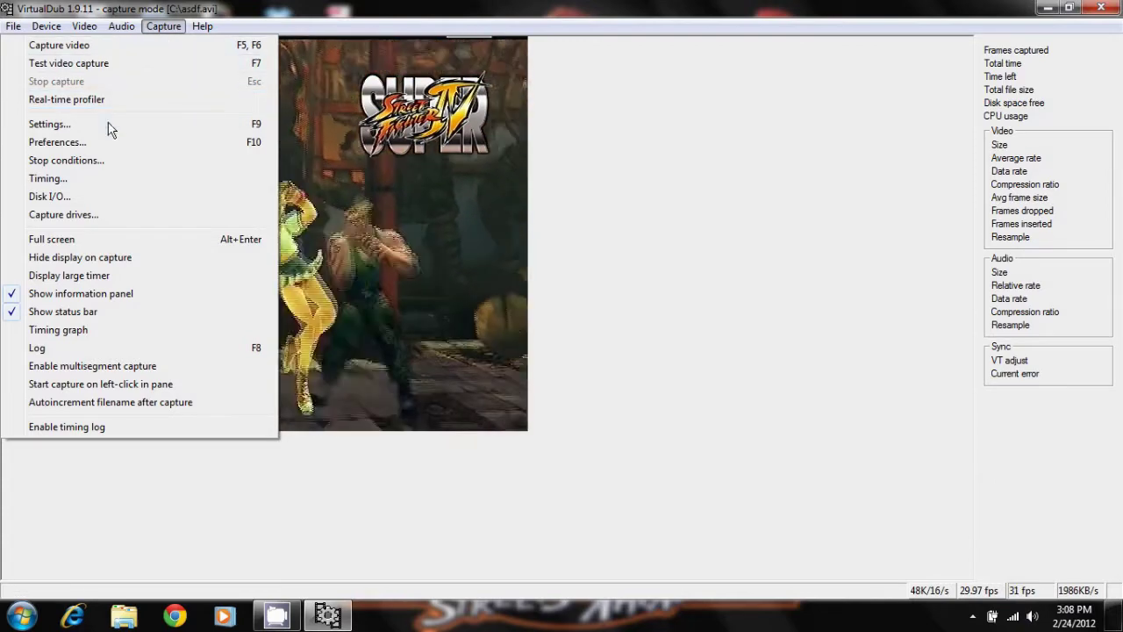
{"action": "left_click", "coordinate": [115, 125]}
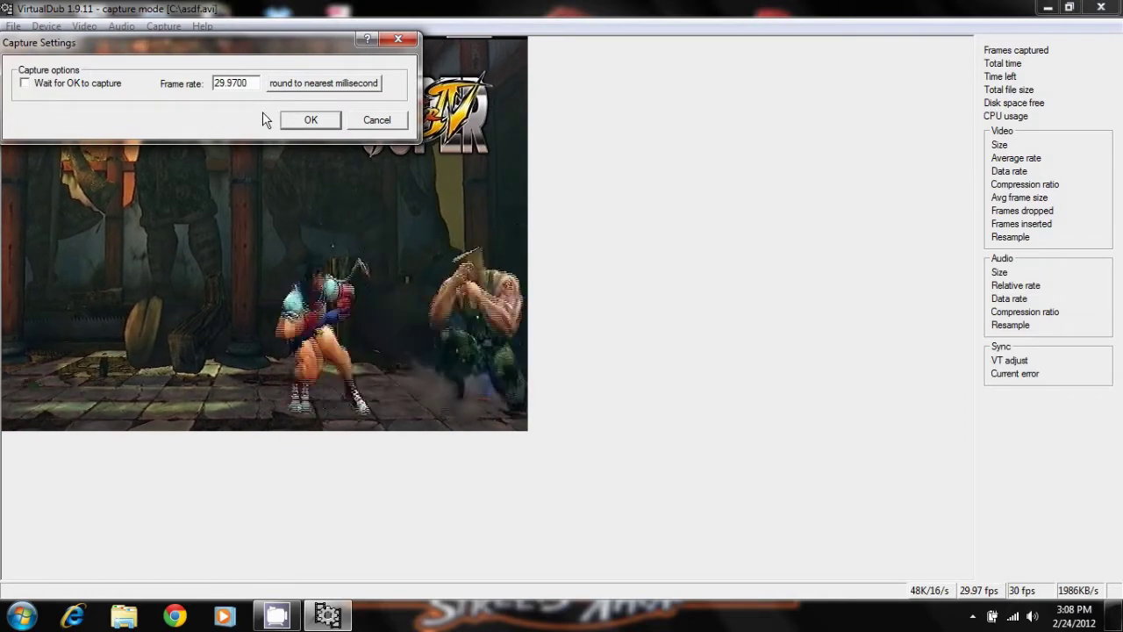
{"action": "left_click", "coordinate": [369, 127]}
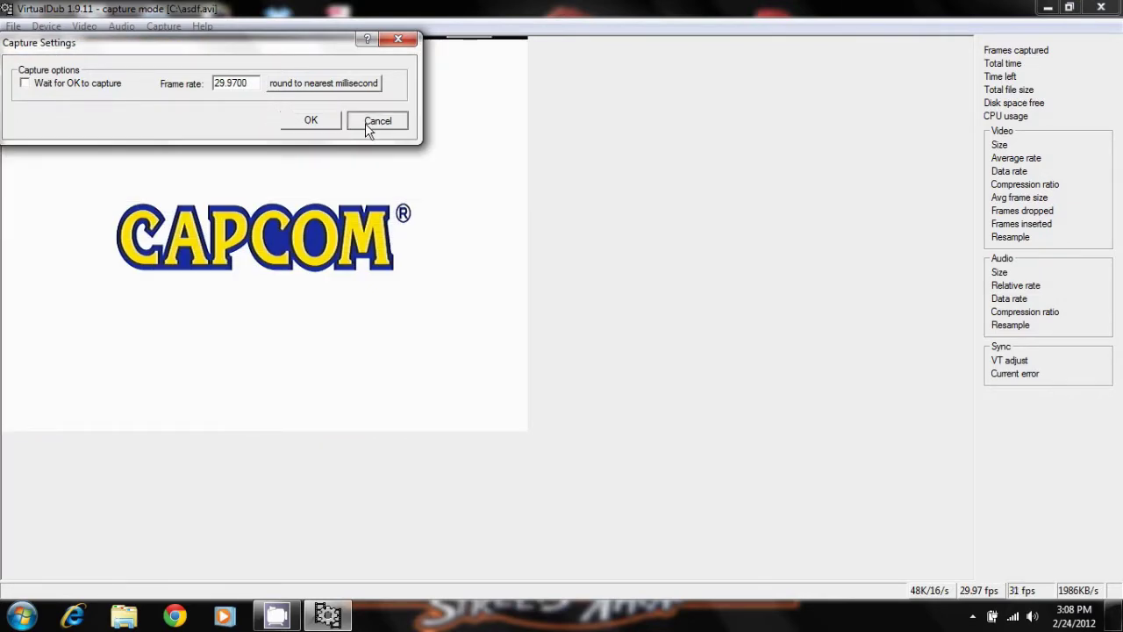
{"action": "left_click", "coordinate": [48, 26]}
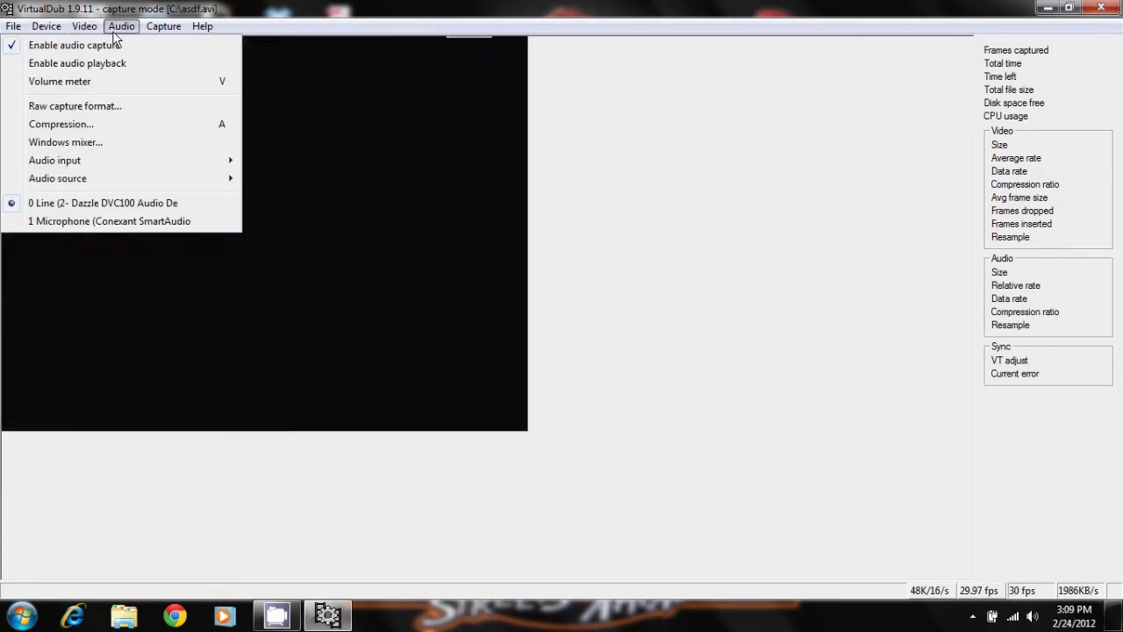
{"action": "mouse_move", "coordinate": [163, 27]}
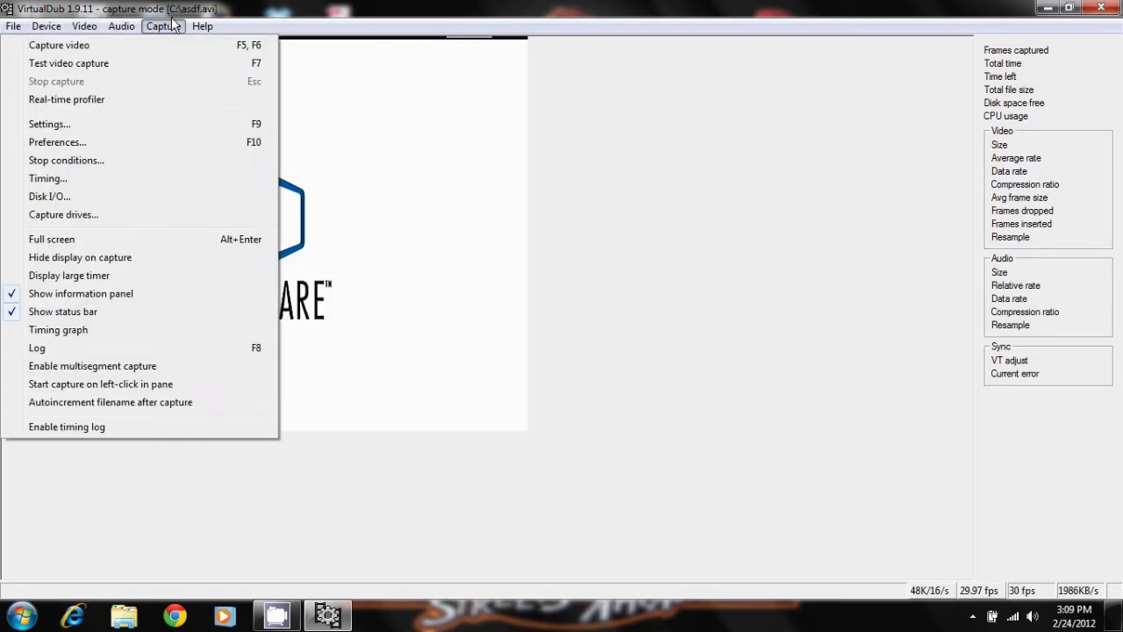
Step: Capture about 325 frames of gameplay to asdf.avi, stop with Esc, and exit capture mode
{"action": "left_click", "coordinate": [475, 309]}
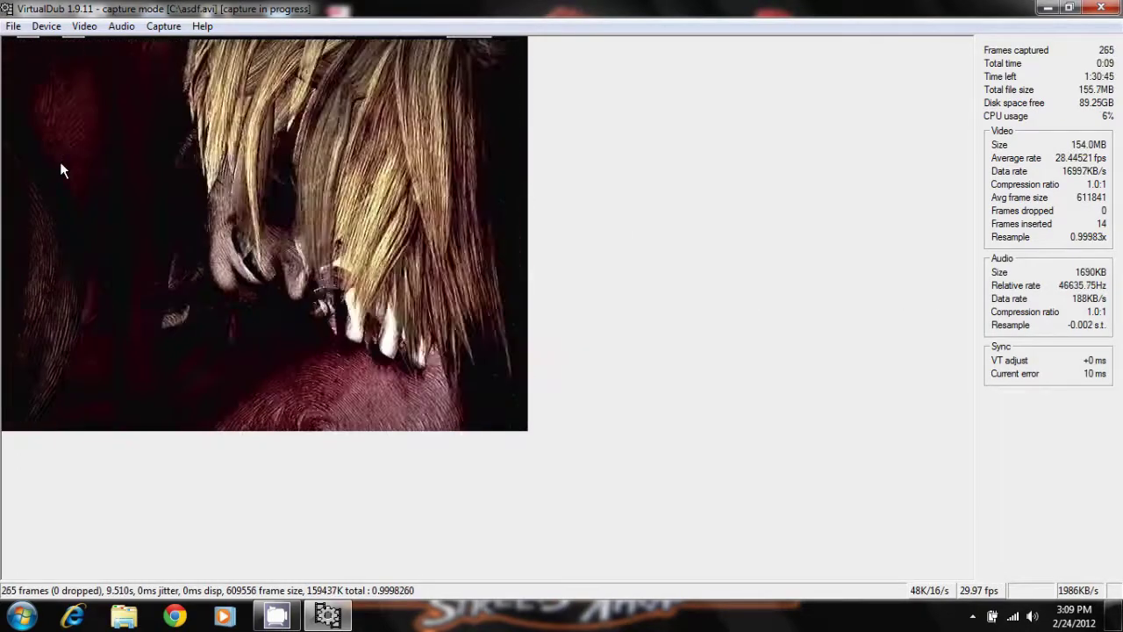
{"action": "key", "text": "Escape"}
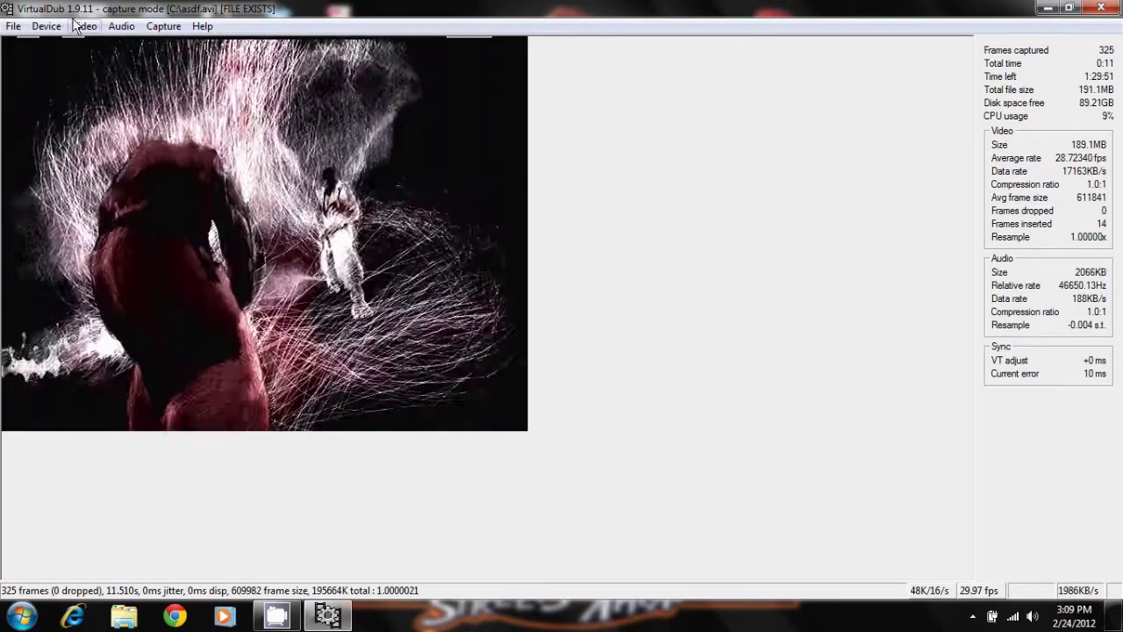
{"action": "left_click", "coordinate": [15, 28]}
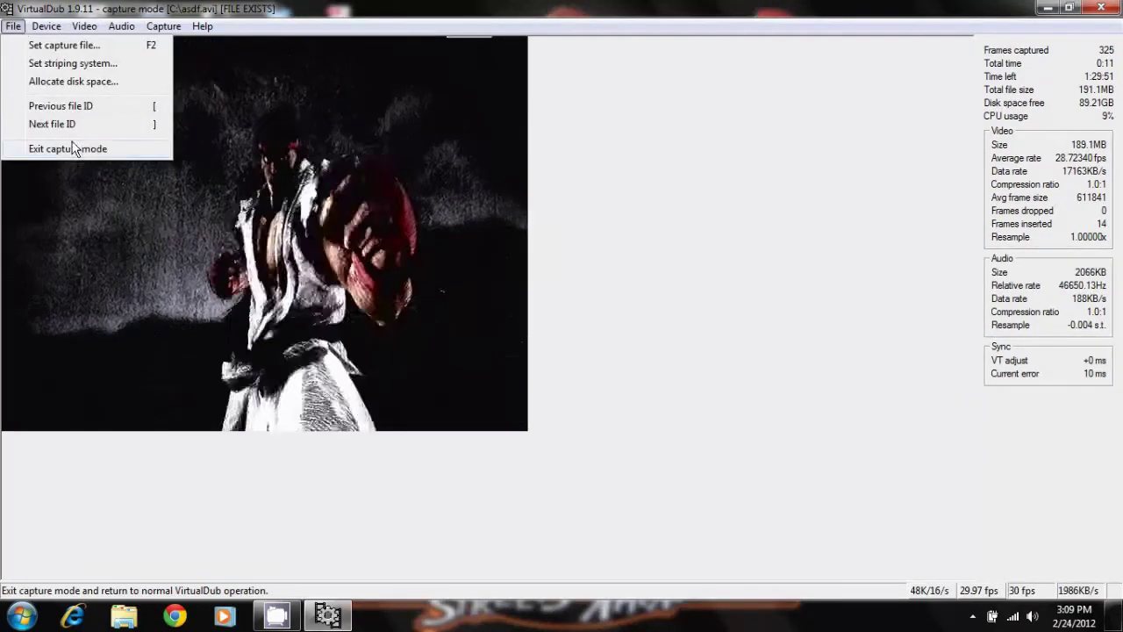
{"action": "left_click", "coordinate": [73, 149]}
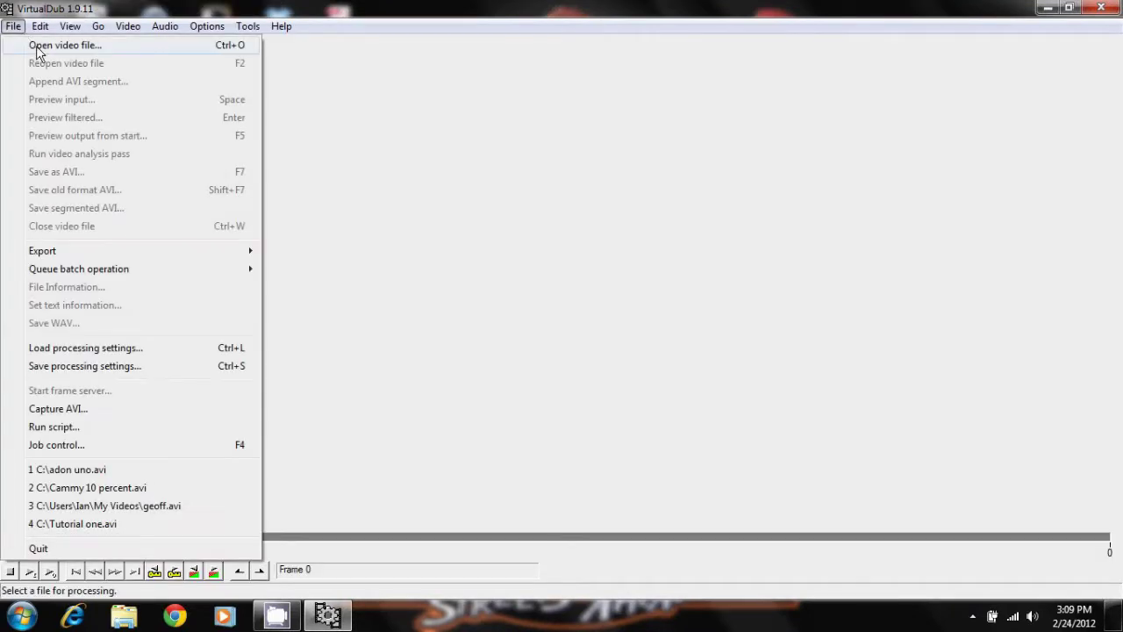
Step: Open asdf.avi and scrub forward to around frame 89
{"action": "left_click", "coordinate": [36, 48]}
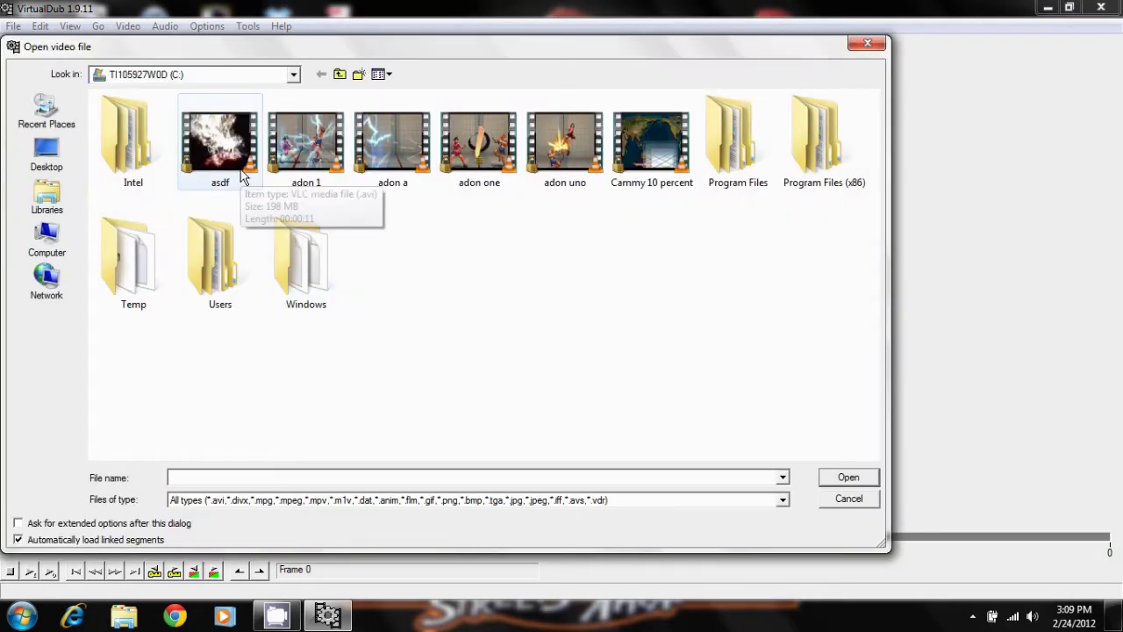
{"action": "double_click", "coordinate": [242, 179]}
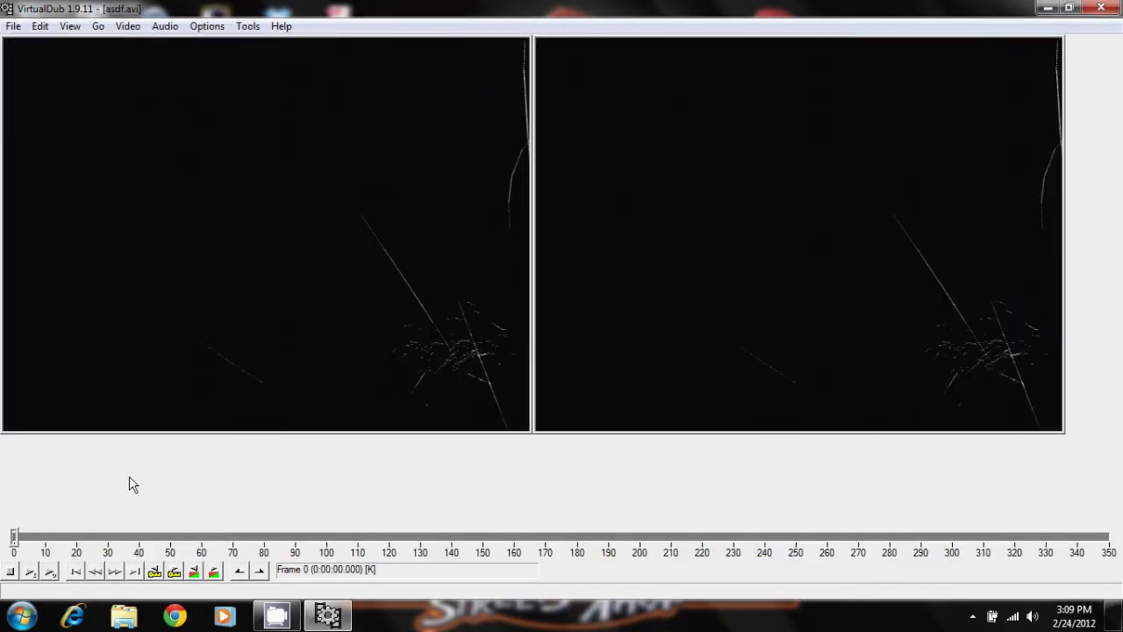
{"action": "mouse_move", "coordinate": [48, 544]}
{"action": "left_mouse_down"}
{"action": "mouse_move", "coordinate": [303, 572]}
{"action": "mouse_move", "coordinate": [629, 586]}
{"action": "mouse_move", "coordinate": [840, 566]}
{"action": "mouse_move", "coordinate": [1010, 568]}
{"action": "mouse_move", "coordinate": [1056, 548]}
{"action": "mouse_move", "coordinate": [885, 521]}
{"action": "left_mouse_up"}
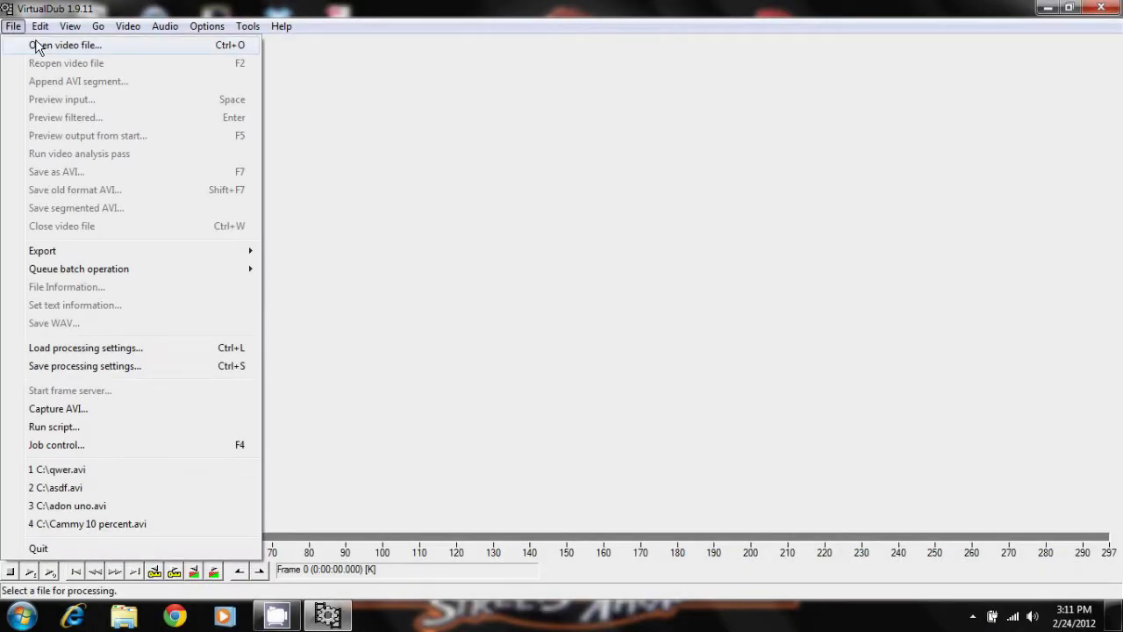
Step: Open qwer.avi and scrub through the fight to around frame 145 of 297
{"action": "left_click", "coordinate": [37, 46]}
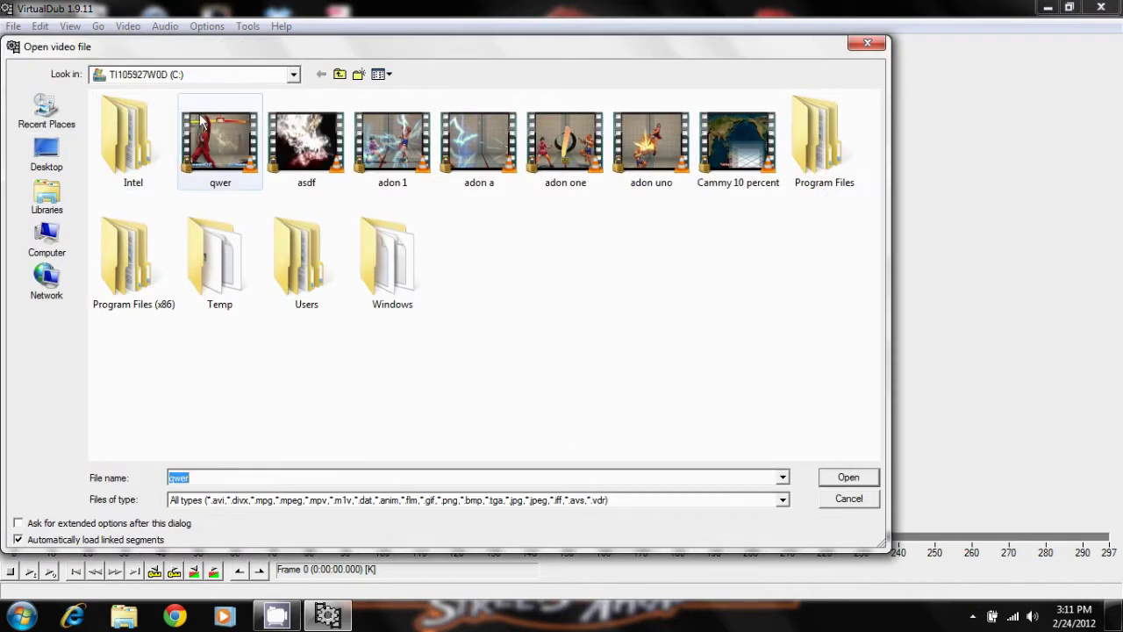
{"action": "double_click", "coordinate": [233, 156]}
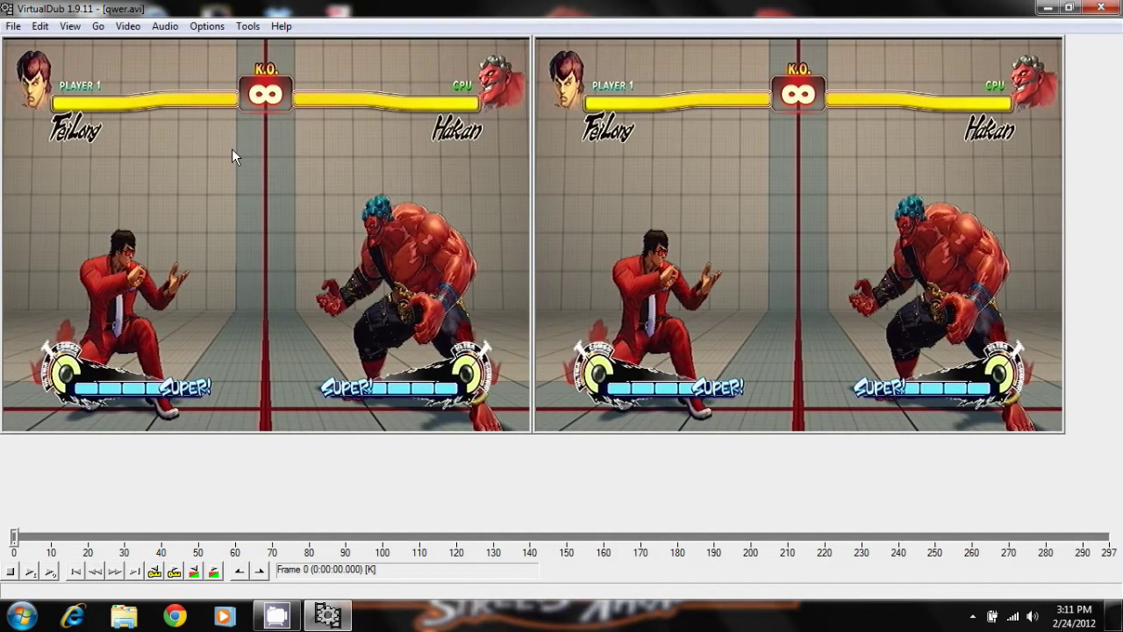
{"action": "mouse_move", "coordinate": [144, 528]}
{"action": "left_mouse_down"}
{"action": "mouse_move", "coordinate": [151, 538]}
{"action": "mouse_move", "coordinate": [141, 539]}
{"action": "mouse_move", "coordinate": [546, 536]}
{"action": "left_mouse_up"}
Step: Add a Yadif deinterlace filter keeping the top field, then scrub to frame 184
{"action": "left_click", "coordinate": [128, 27]}
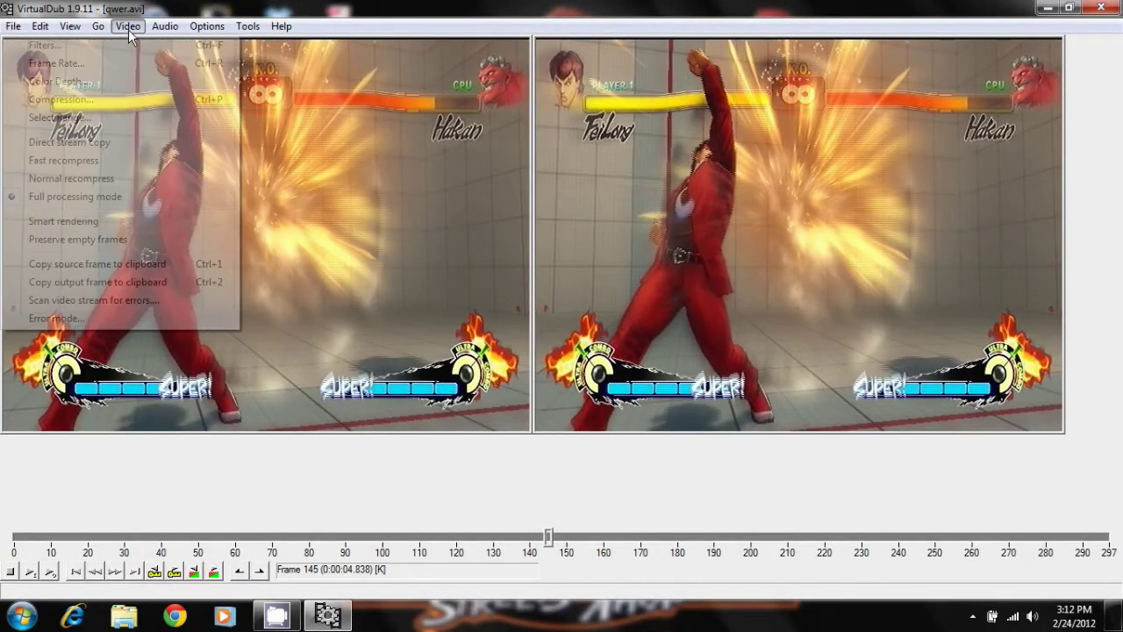
{"action": "left_click", "coordinate": [115, 44]}
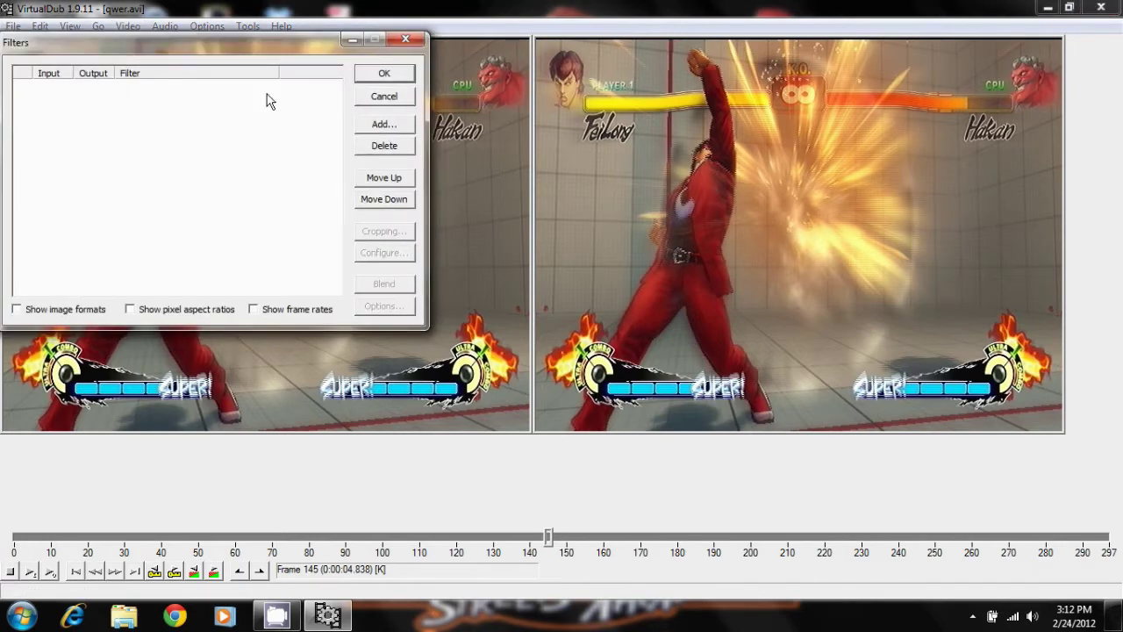
{"action": "left_click", "coordinate": [362, 130]}
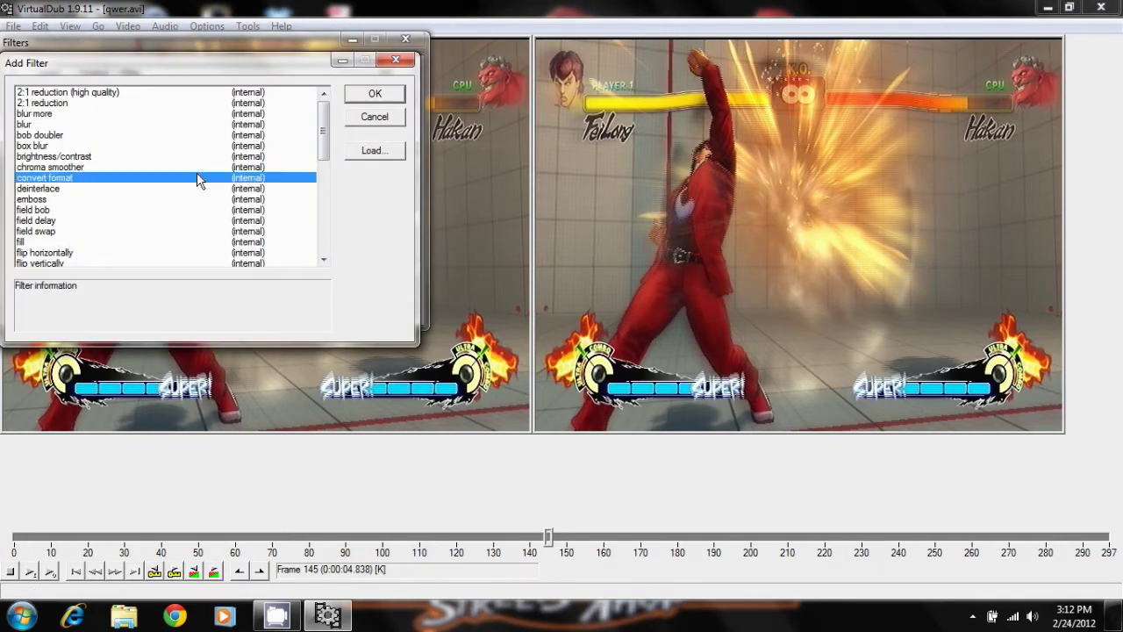
{"action": "key", "text": "Down"}
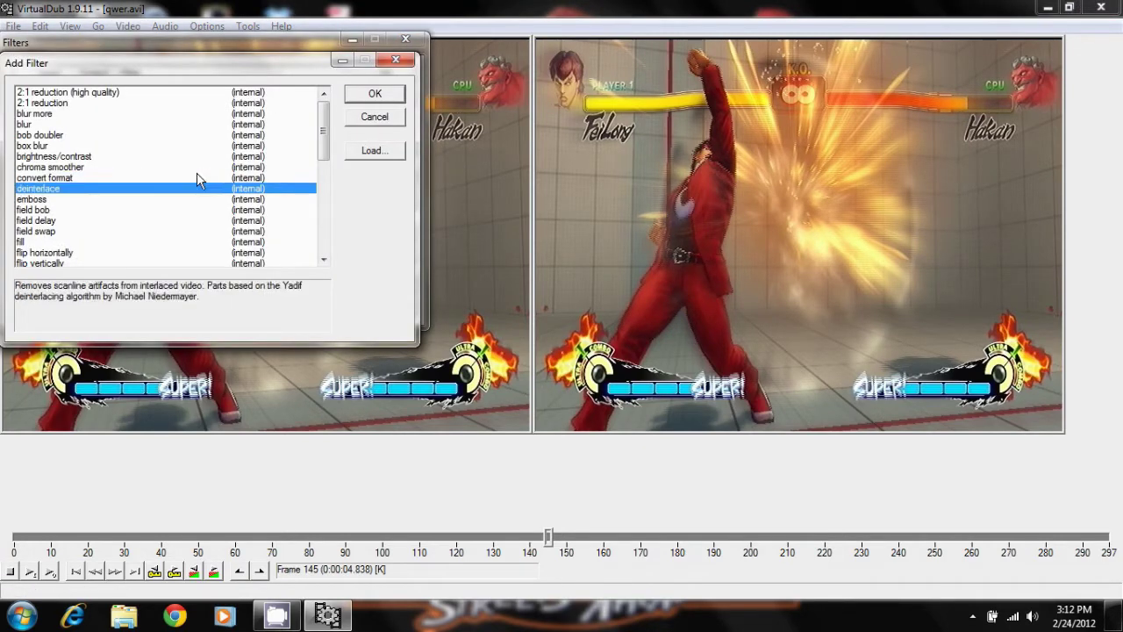
{"action": "double_click", "coordinate": [193, 190]}
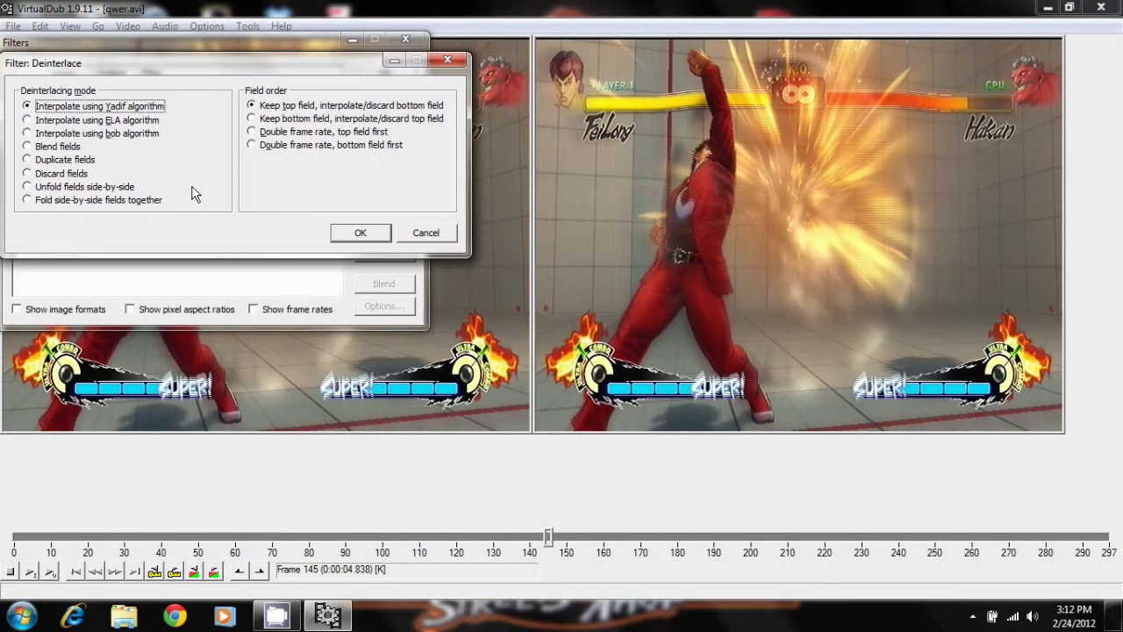
{"action": "left_click", "coordinate": [357, 234]}
{"action": "left_click", "coordinate": [373, 72]}
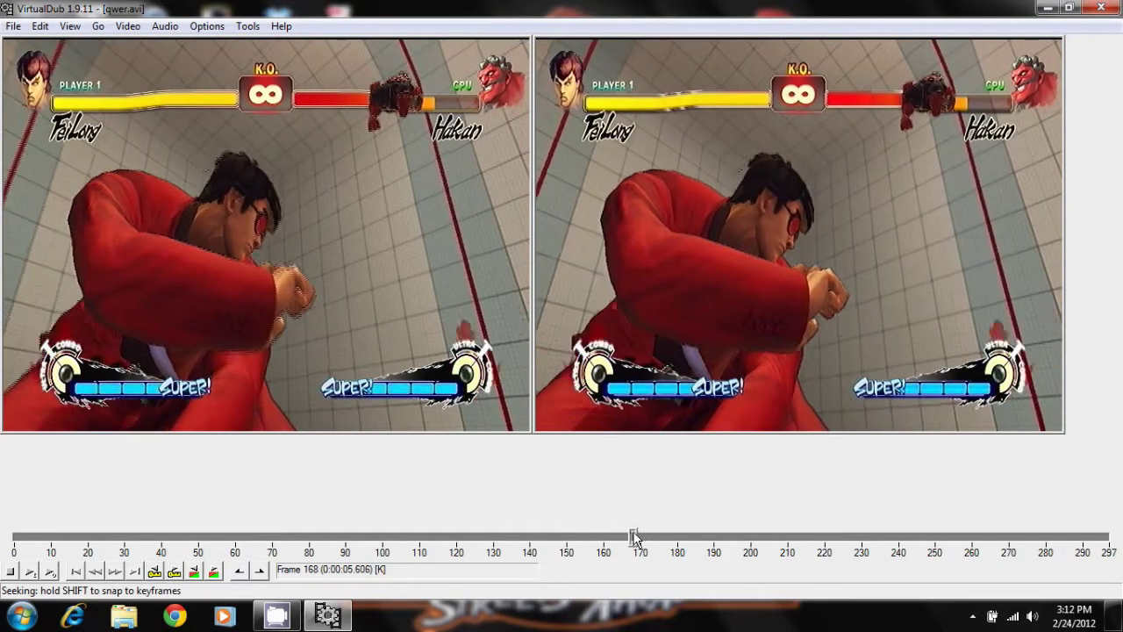
{"action": "left_click_drag", "start_coordinate": [550, 538], "coordinate": [693, 537]}
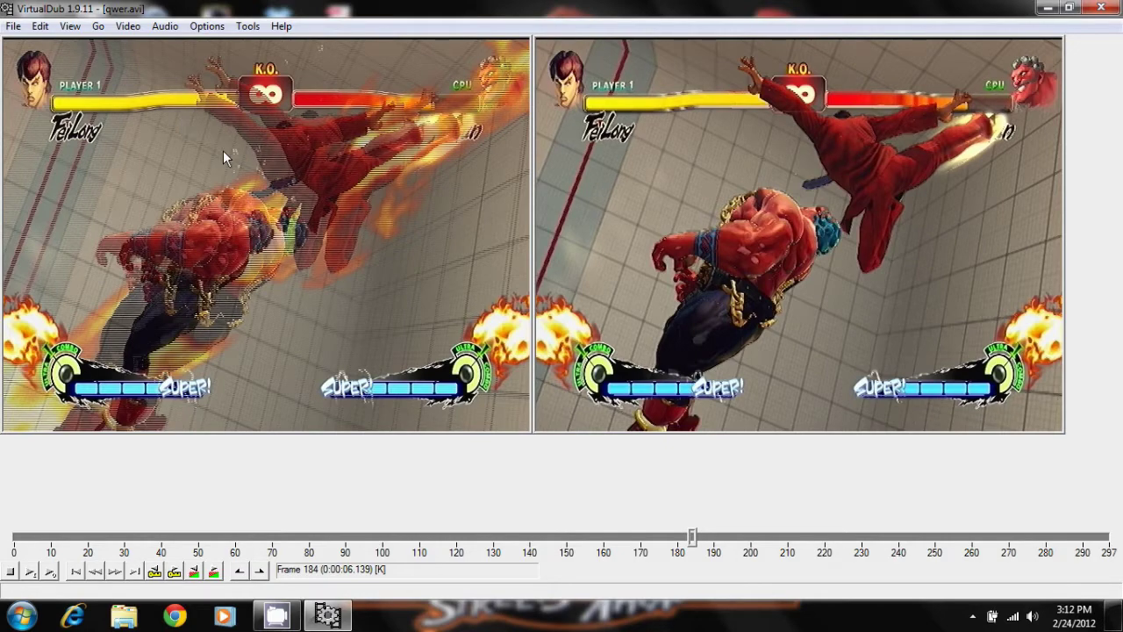
Step: Save the filtered video via Save as AVI under the name qwer
{"action": "left_click", "coordinate": [13, 26]}
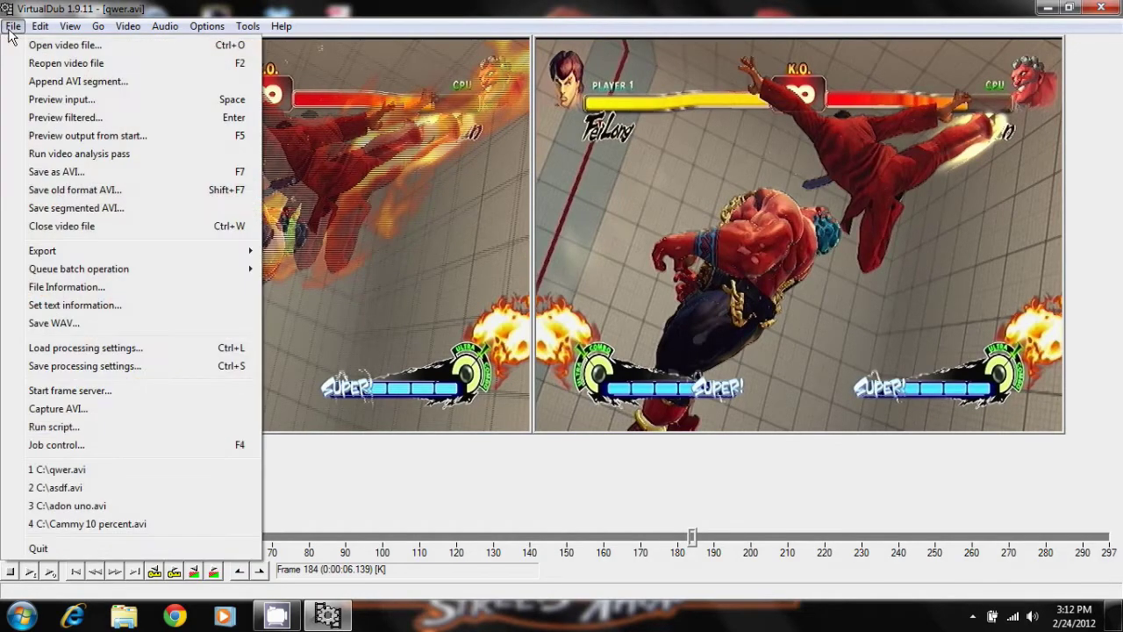
{"action": "left_click", "coordinate": [79, 173]}
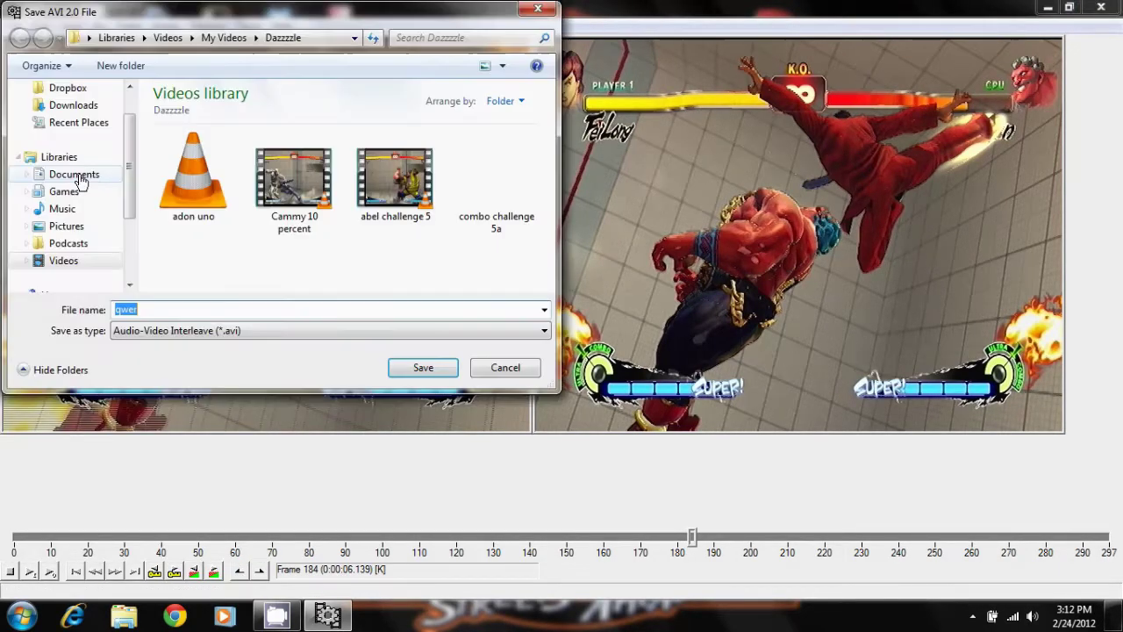
{"action": "key", "text": "Return"}
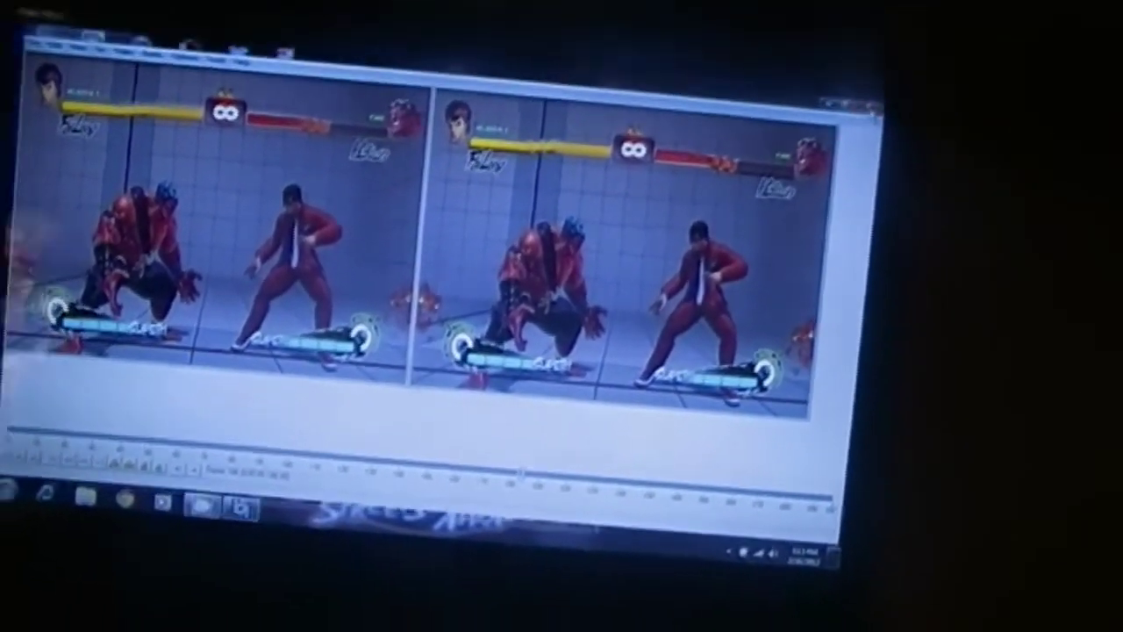
Step: Close VirtualDub and select the qwer clip in the Dazzzle videos library
{"action": "left_click", "coordinate": [838, 118]}
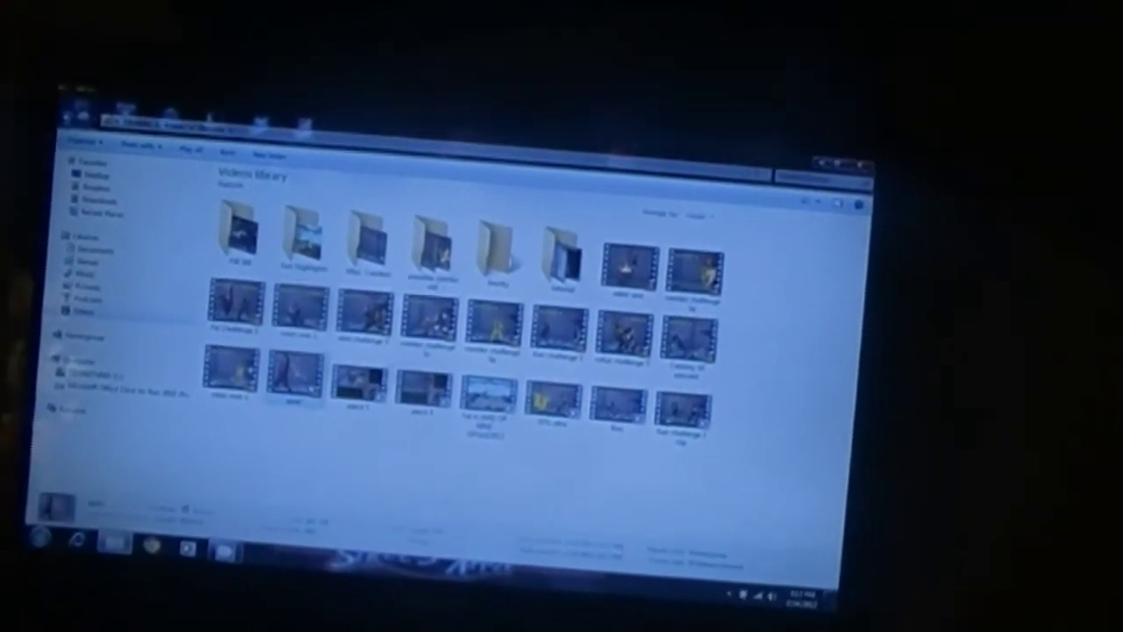
{"action": "left_click", "coordinate": [287, 386]}
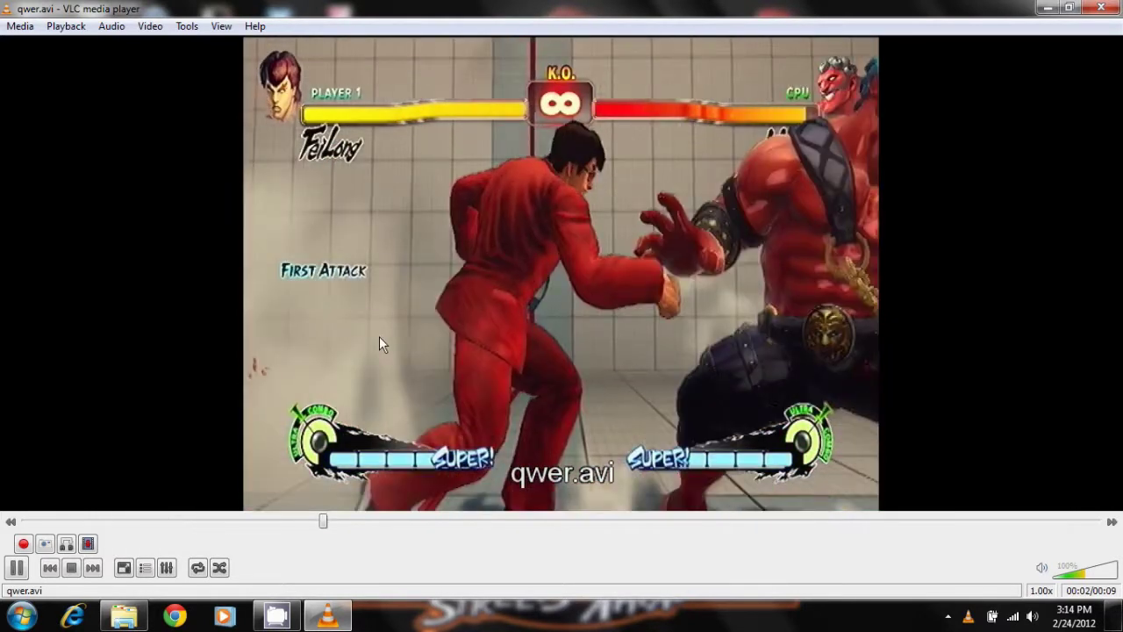
Step: Switch the qwer.avi playback in VLC to full screen
{"action": "double_click", "coordinate": [383, 340]}
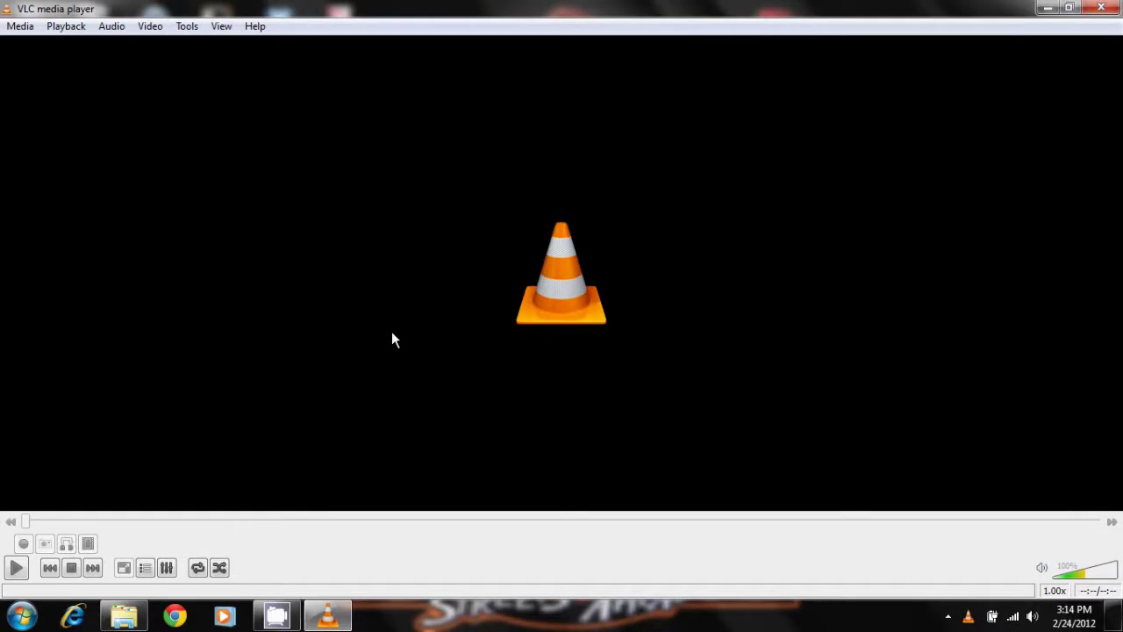
Step: Close VLC media player and the Videos library window
{"action": "left_click", "coordinate": [1093, 7]}
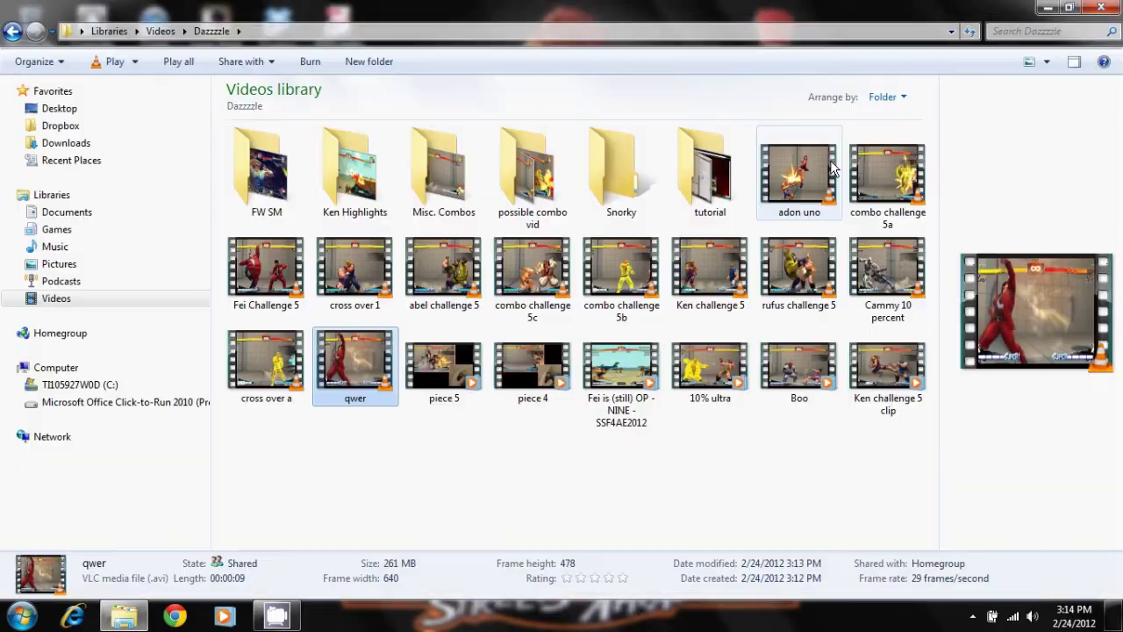
{"action": "left_click", "coordinate": [1112, 8]}
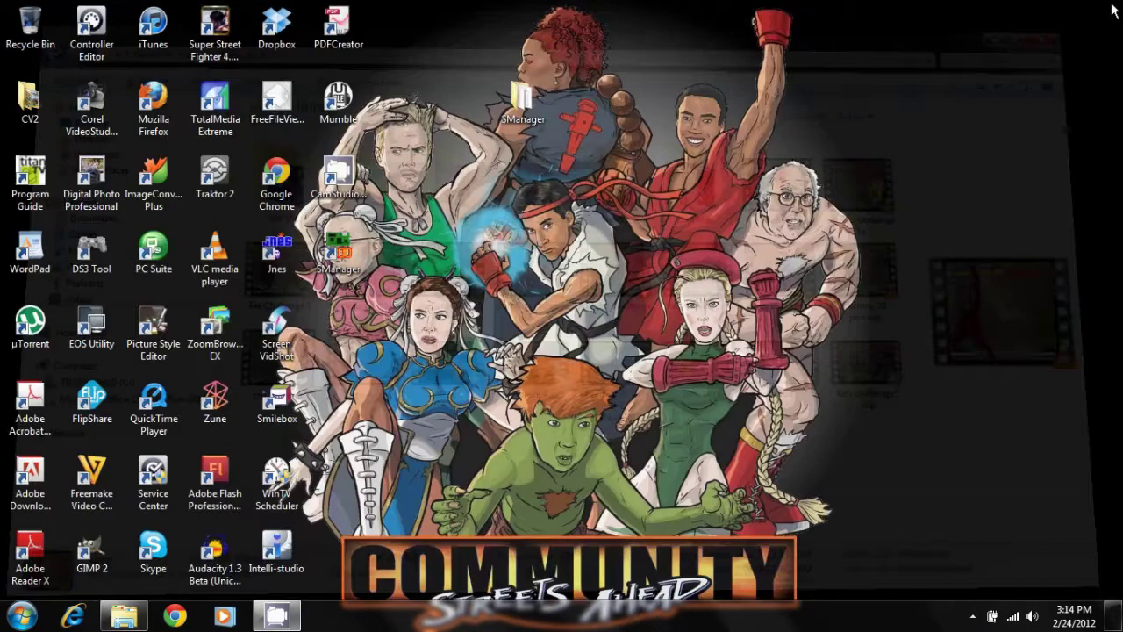